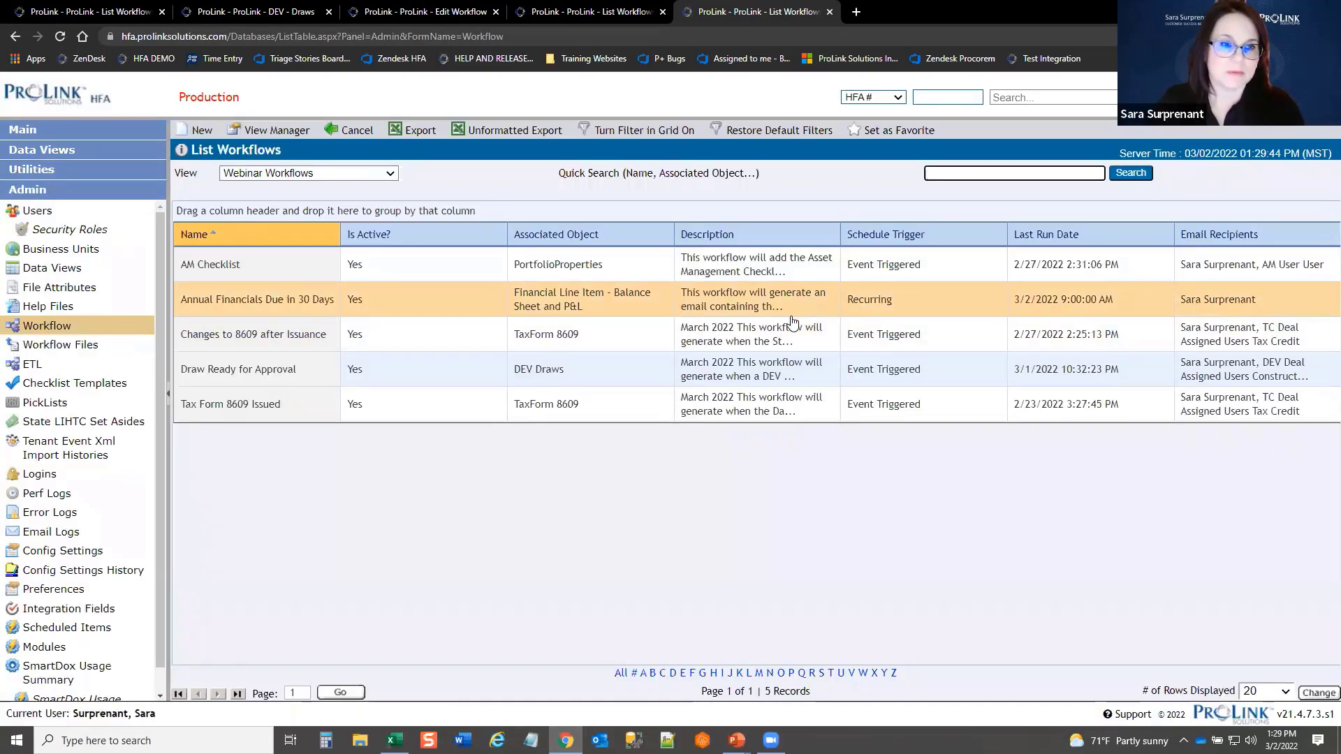
# Step: Create a new workflow and name it with the account holder's first name followed by "Test"
pyautogui.click(200, 134)
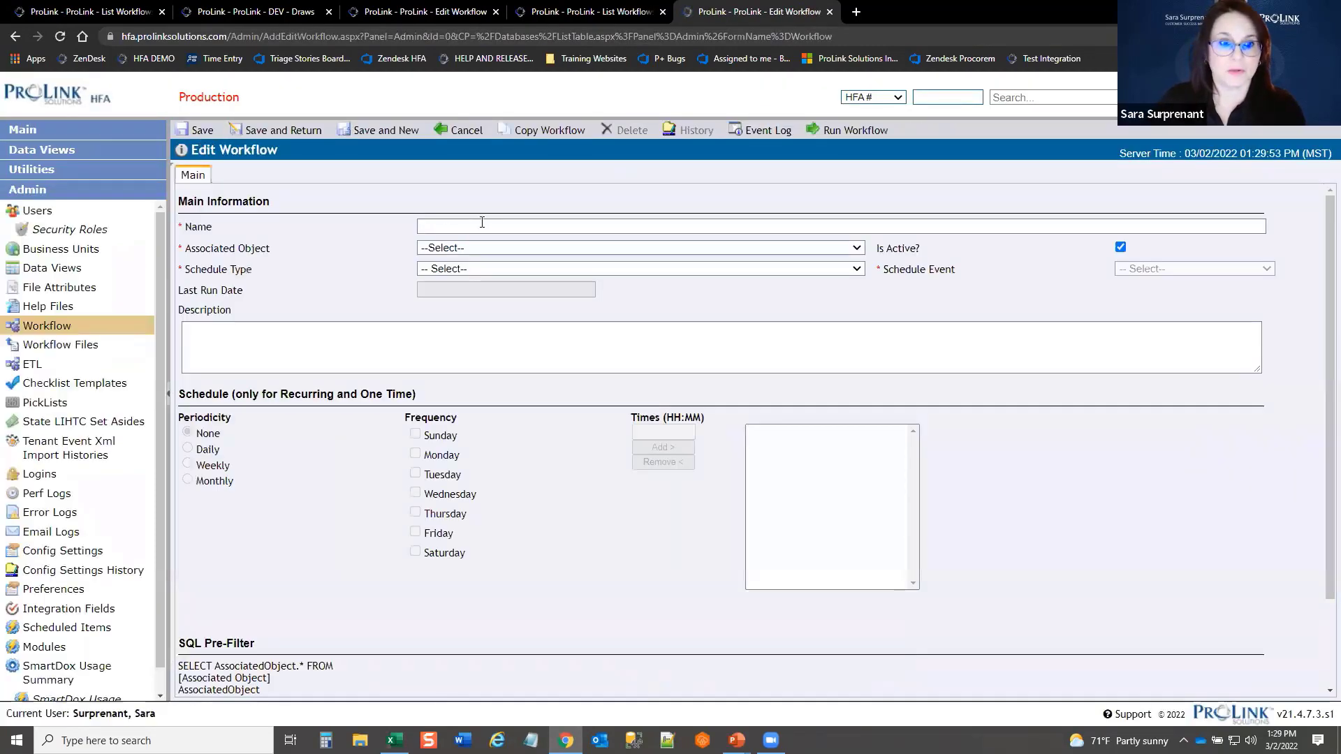
pyautogui.click(486, 225)
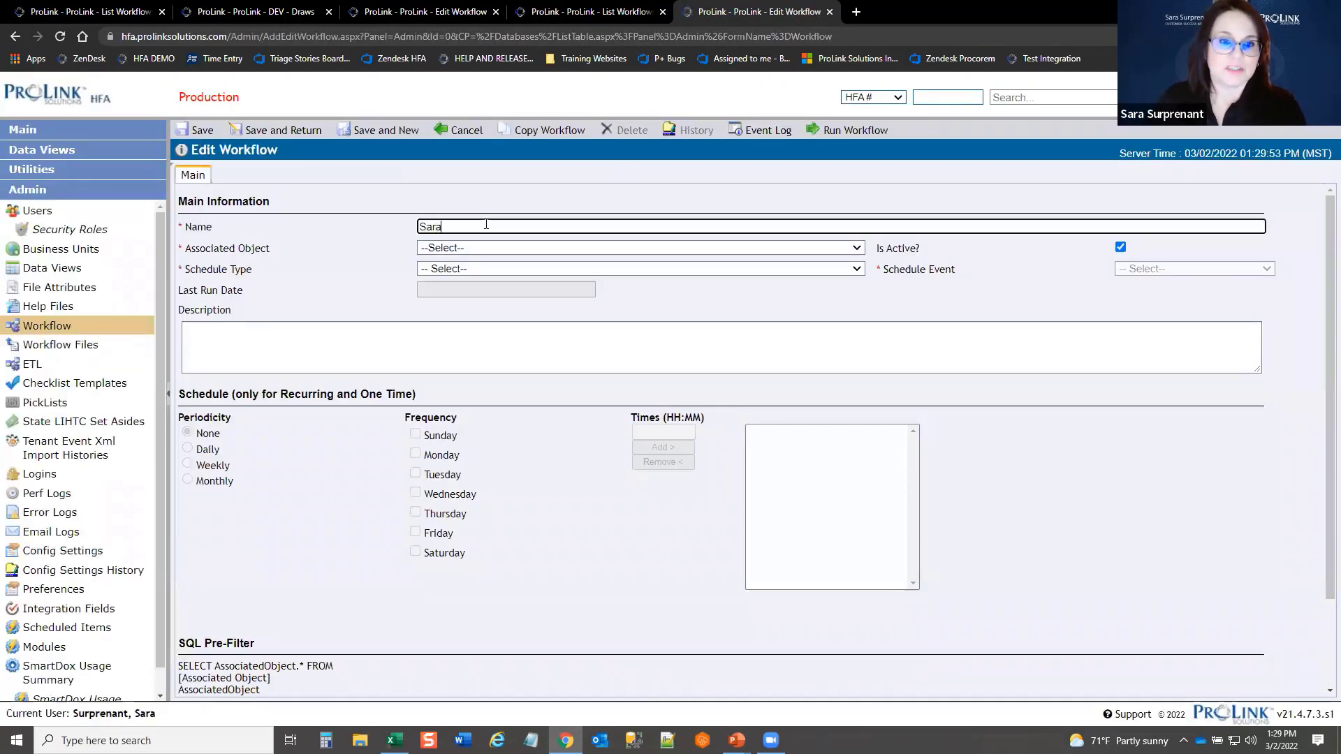
pyautogui.write('Sara Test')
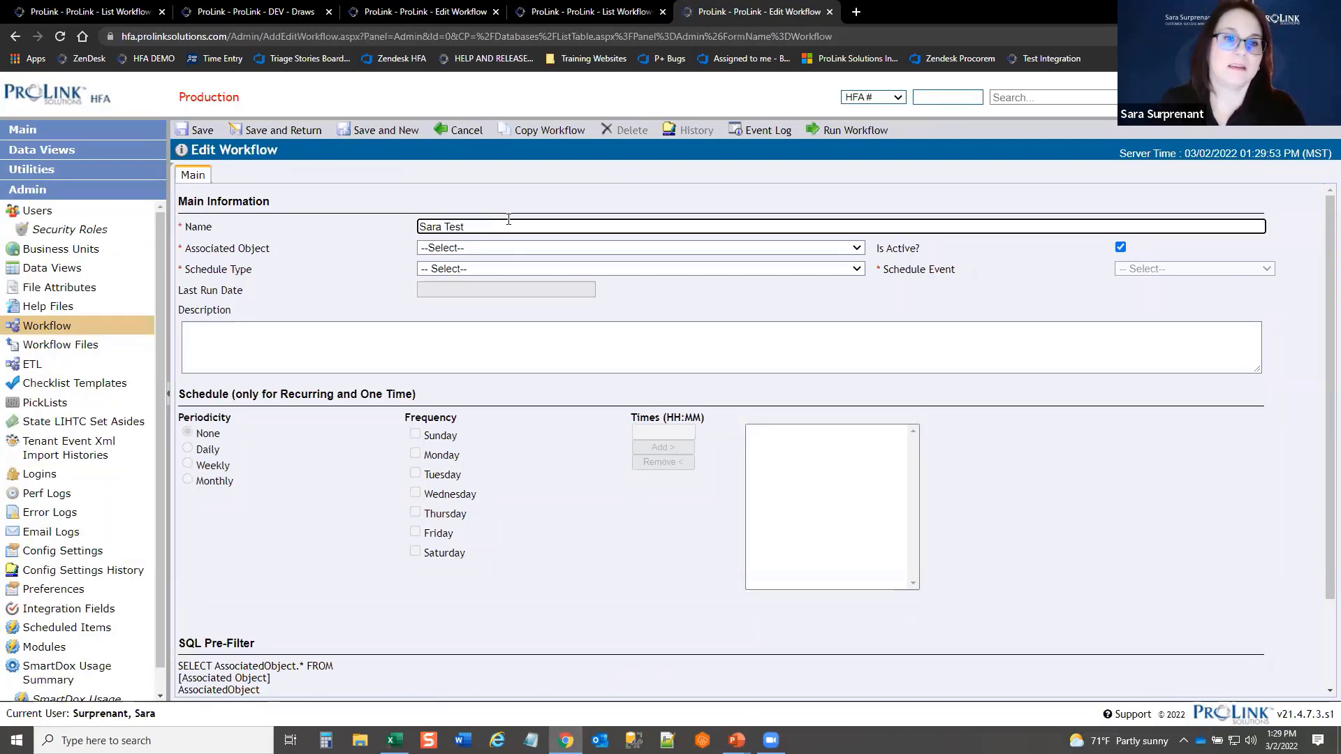
# Step: Examine the objects that the new workflow can be associated with, from Agency Activity through the TC entries
pyautogui.click(529, 249)
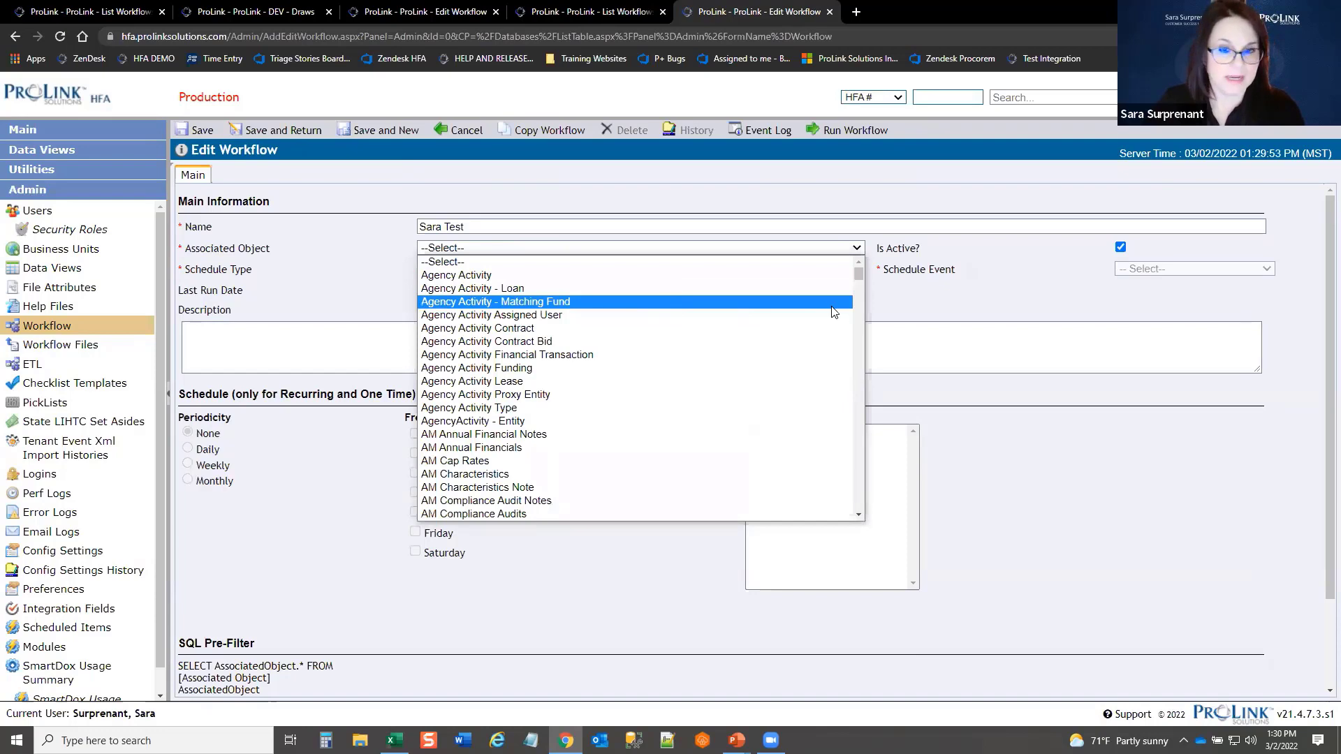
pyautogui.scroll(-20, 832, 311)
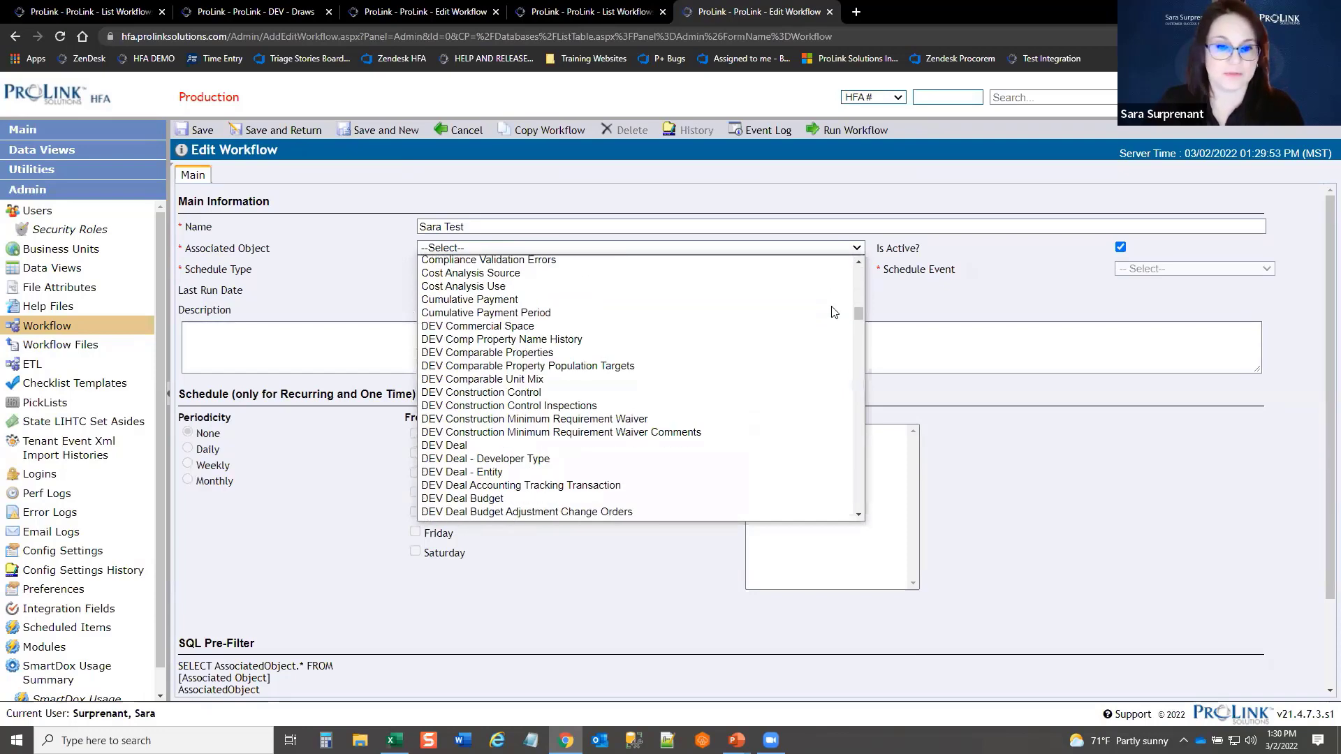
pyautogui.scroll(-20, 832, 312)
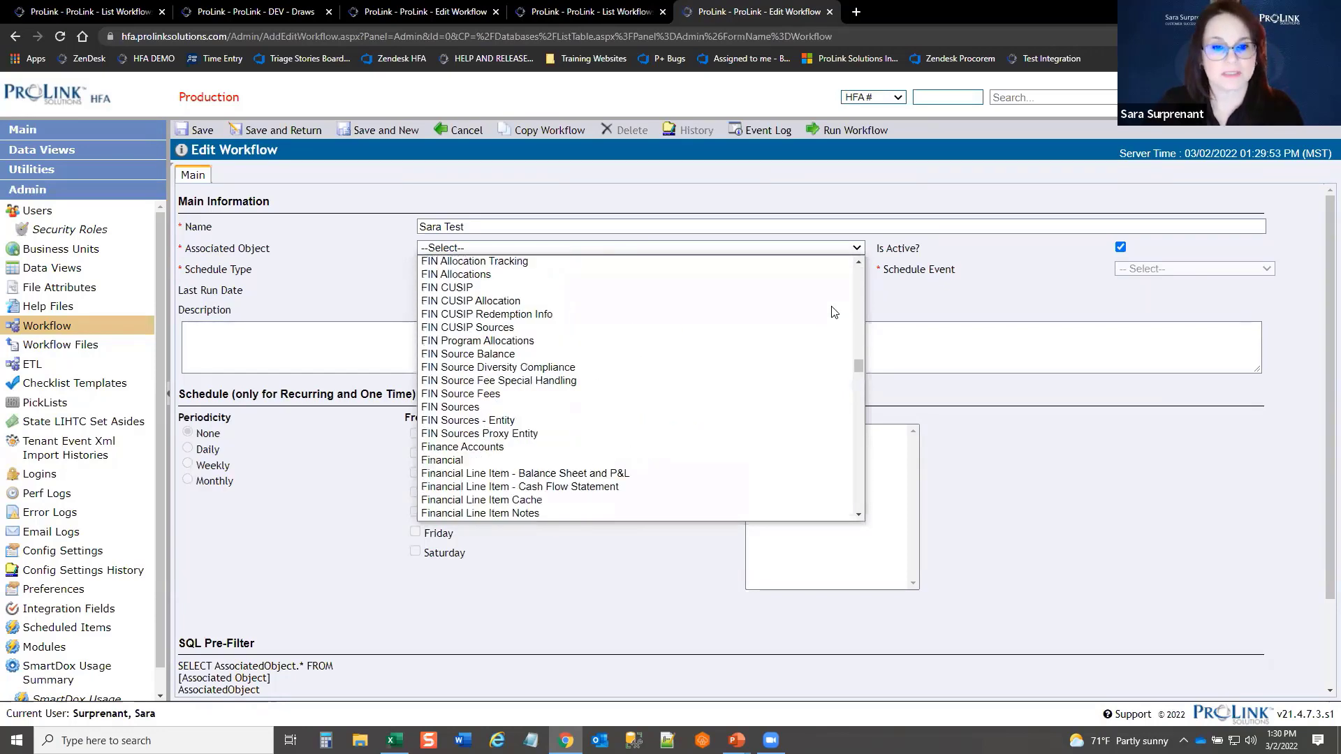
pyautogui.scroll(-15, 834, 312)
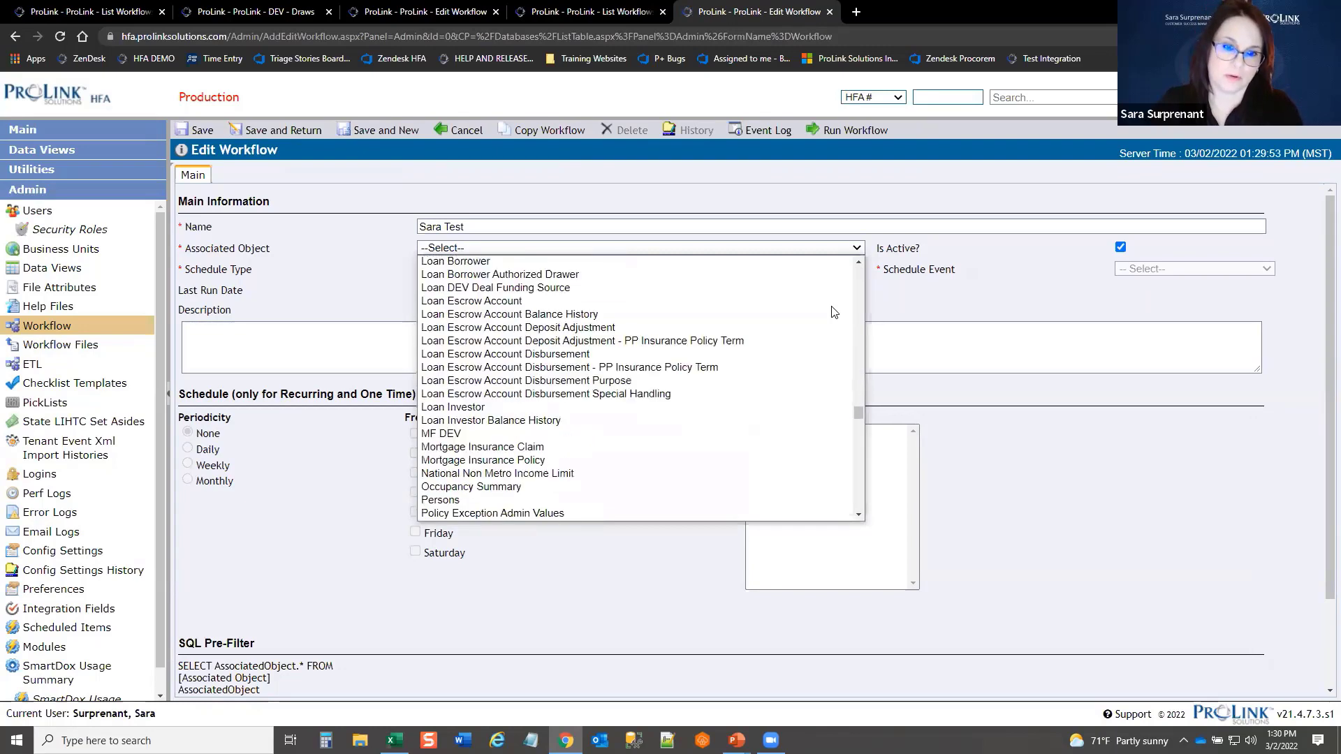
pyautogui.scroll(-10, 833, 312)
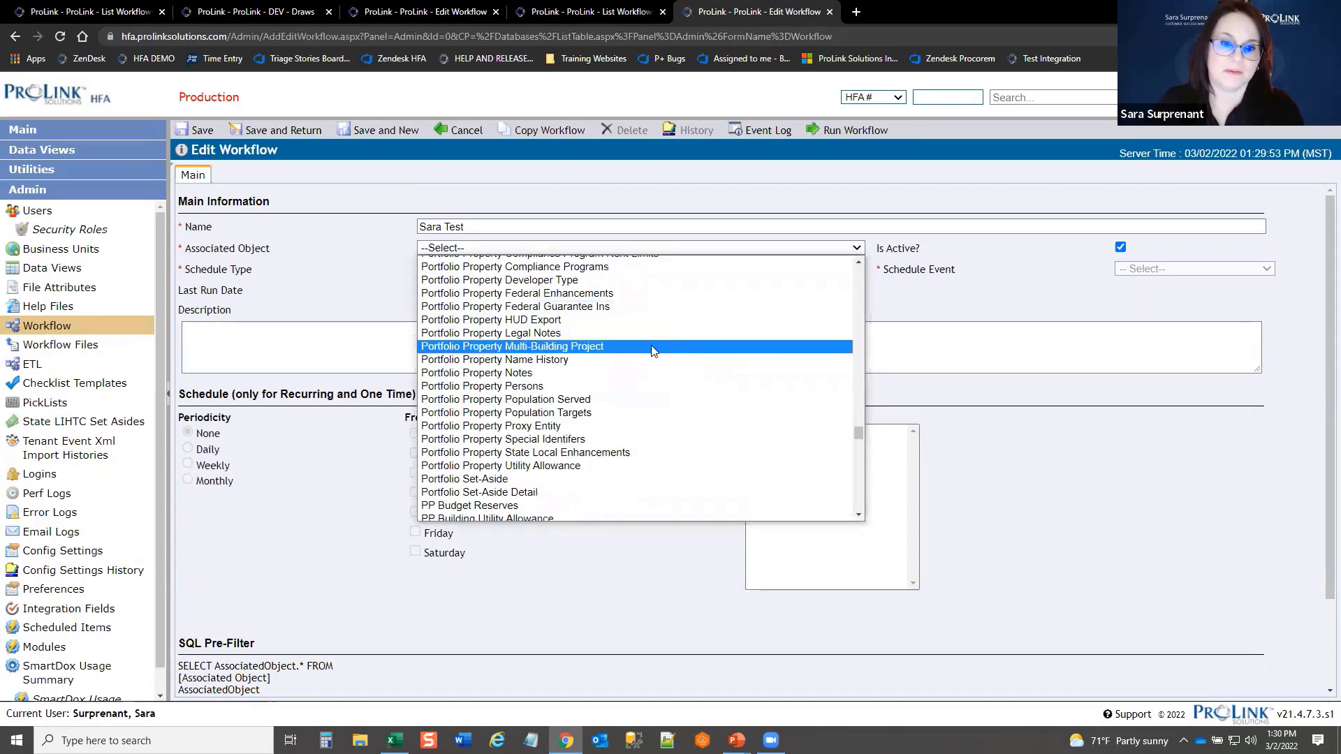
pyautogui.scroll(10, 636, 360)
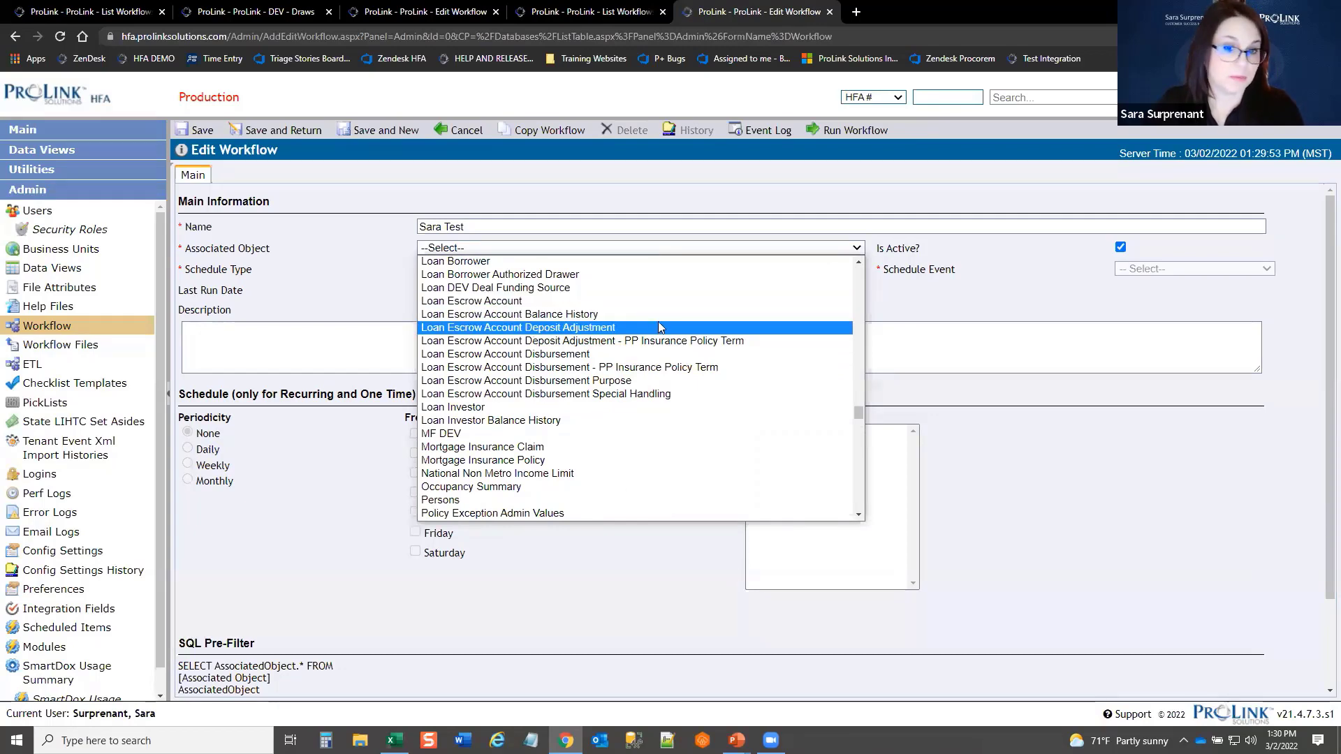
pyautogui.scroll(5, 695, 328)
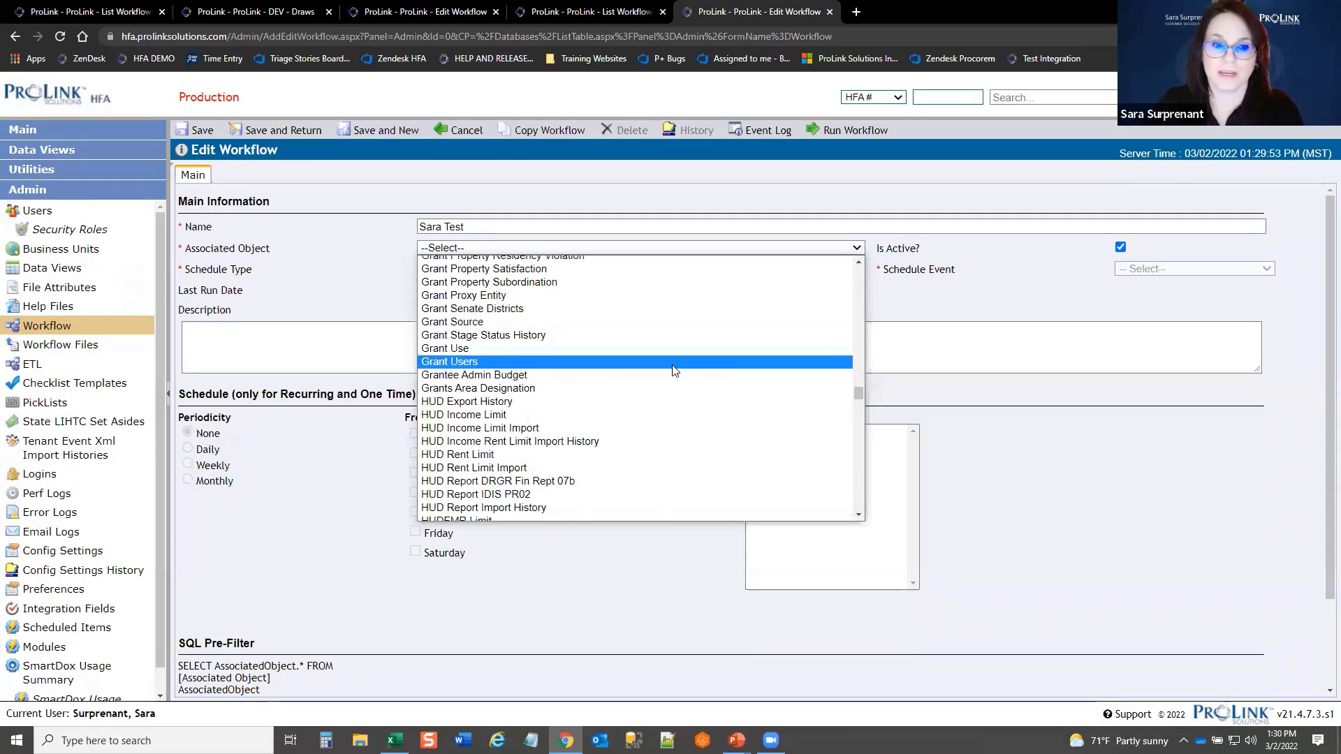
pyautogui.scroll(5, 671, 370)
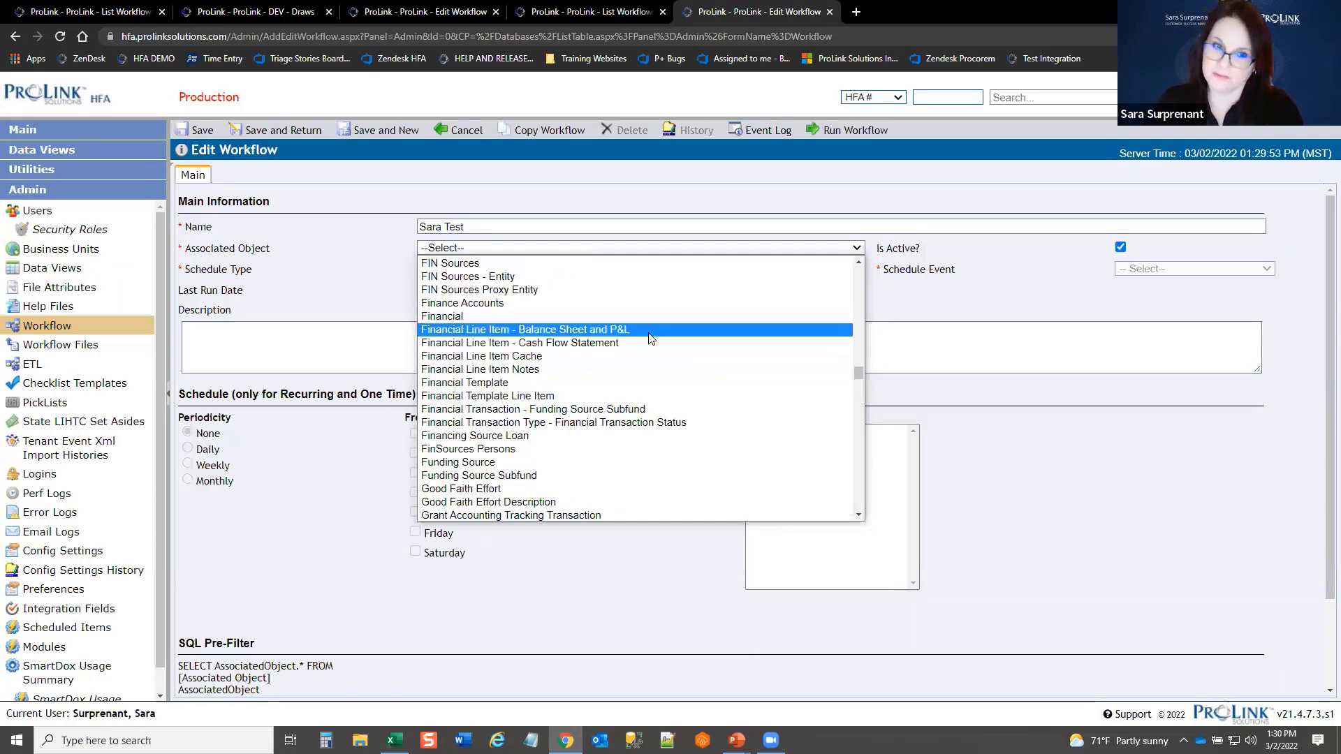
pyautogui.scroll(5, 677, 337)
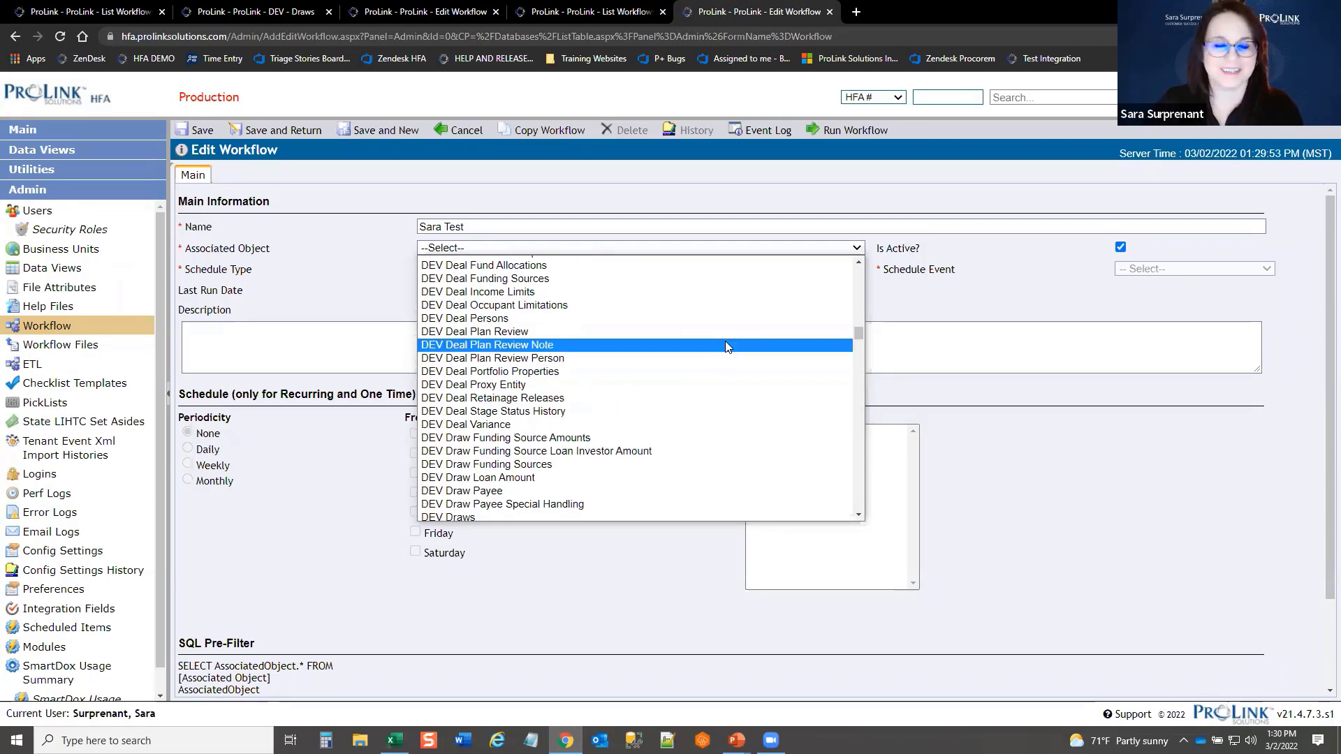
pyautogui.scroll(5, 670, 336)
pyautogui.scroll(-10, 755, 349)
pyautogui.moveTo(857, 388); pyautogui.dragTo(861, 476)
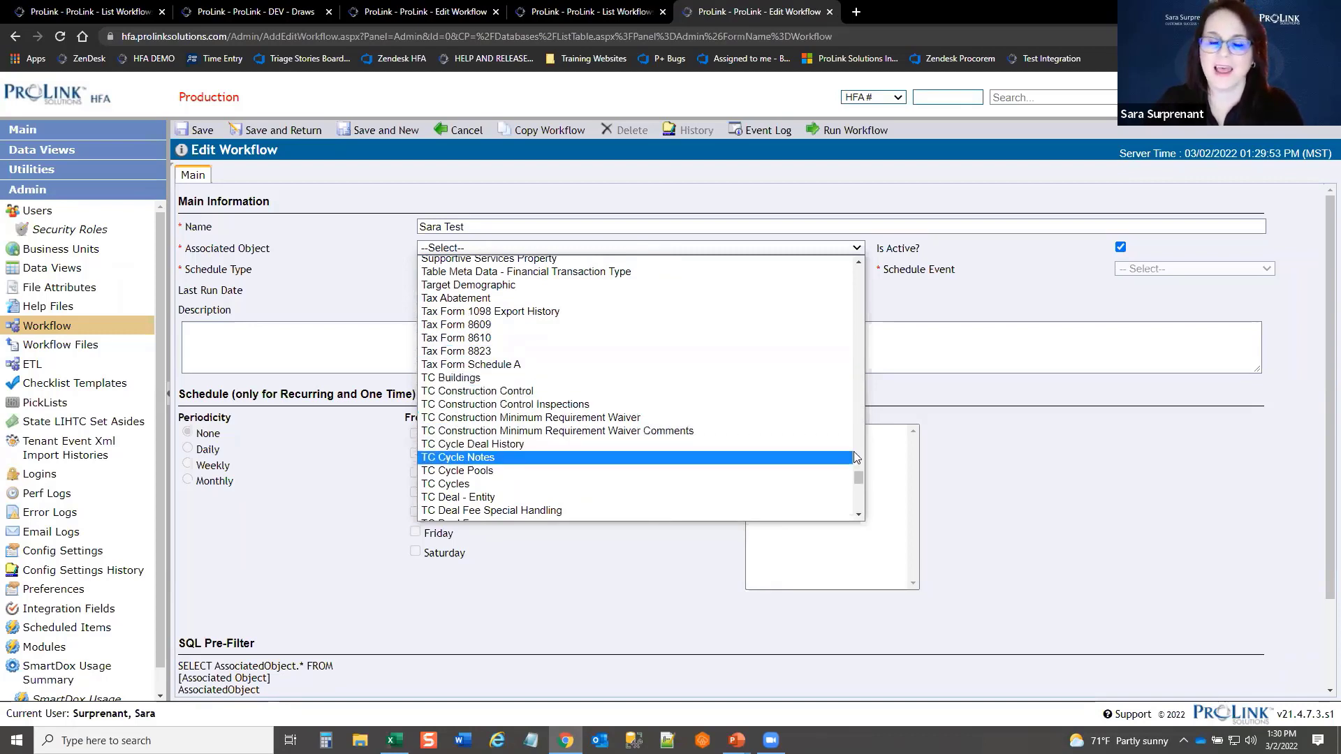
pyautogui.click(363, 267)
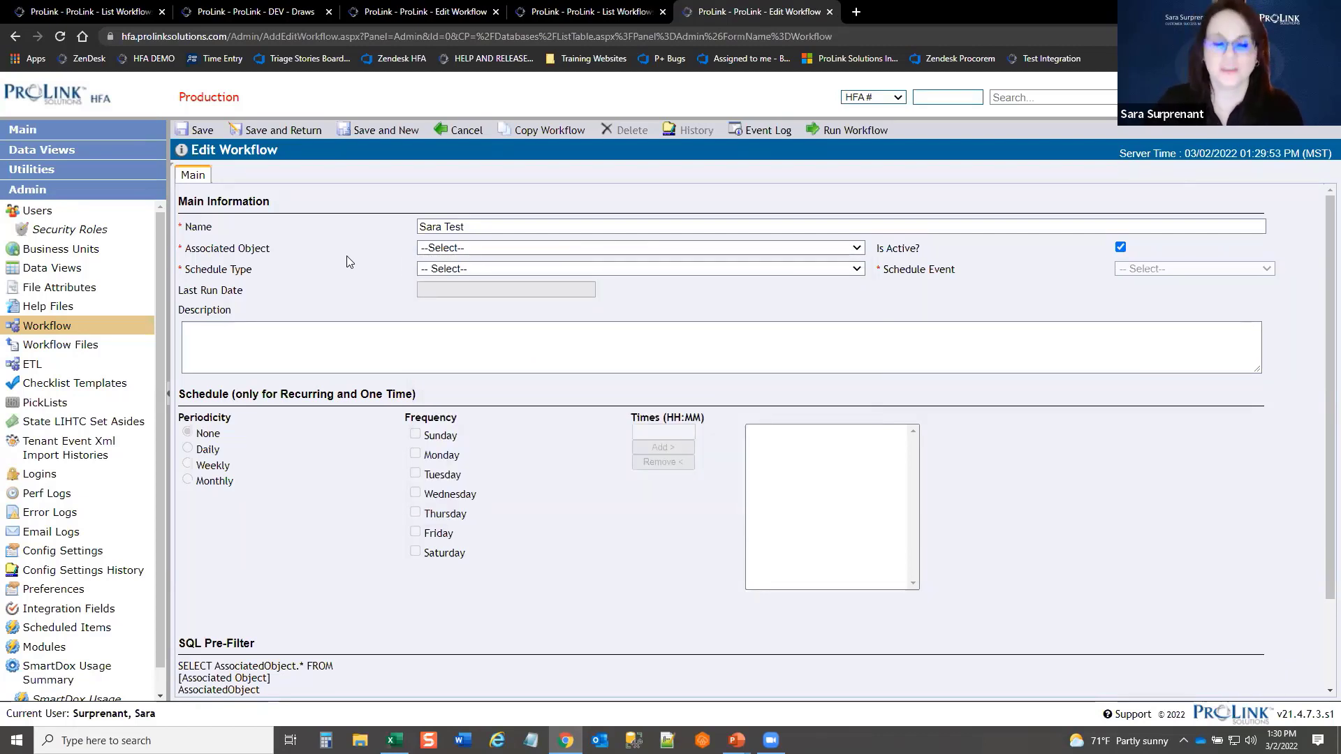
# Step: Set the workflow's associated object to TC Construction Control
pyautogui.click(458, 272)
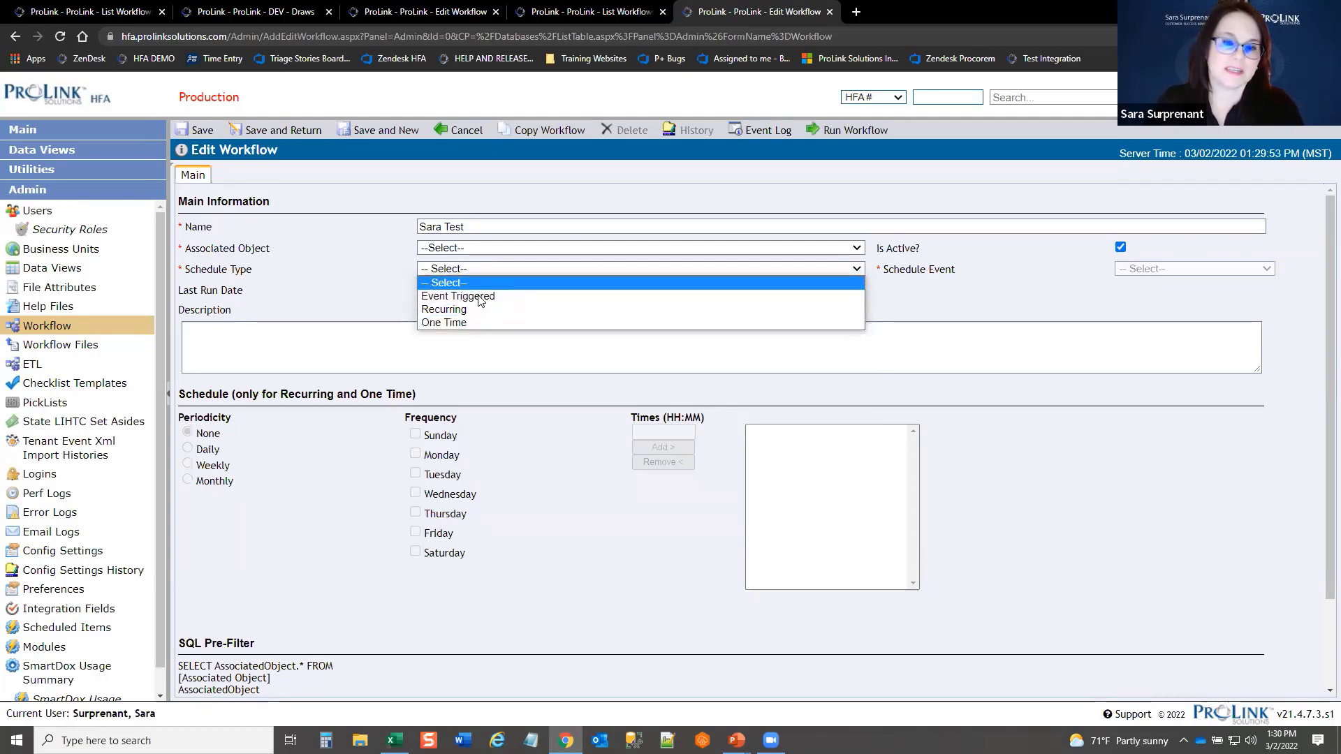
pyautogui.click(488, 251)
pyautogui.scroll(-10, 520, 352)
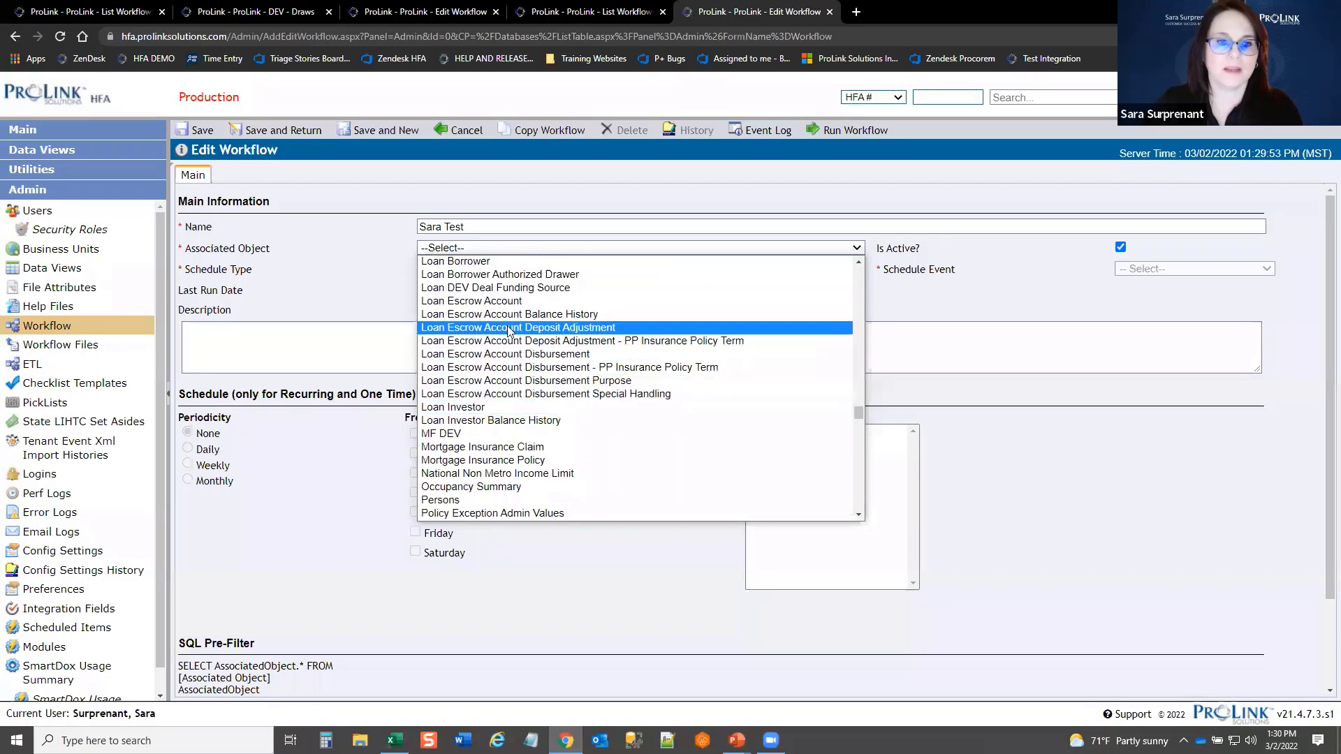
pyautogui.scroll(5, 508, 331)
pyautogui.scroll(-15, 521, 335)
pyautogui.scroll(5, 532, 343)
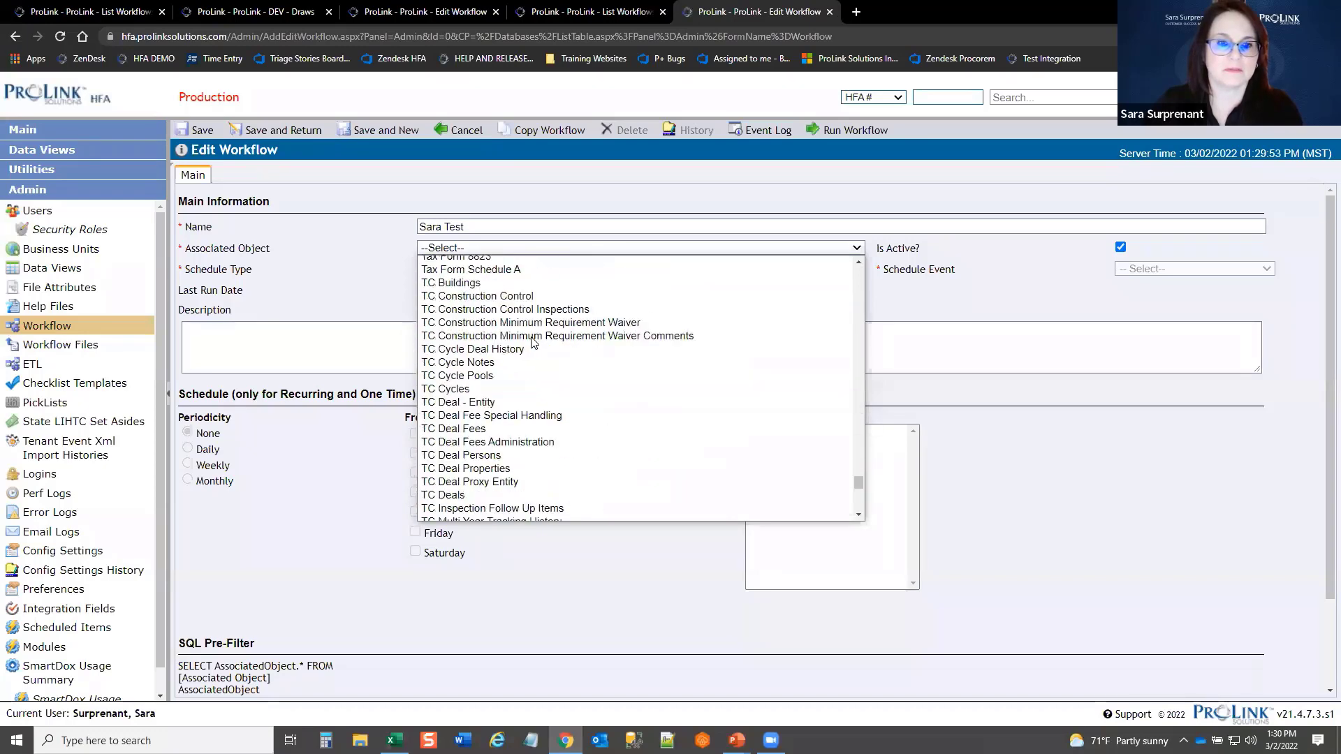
pyautogui.click(473, 296)
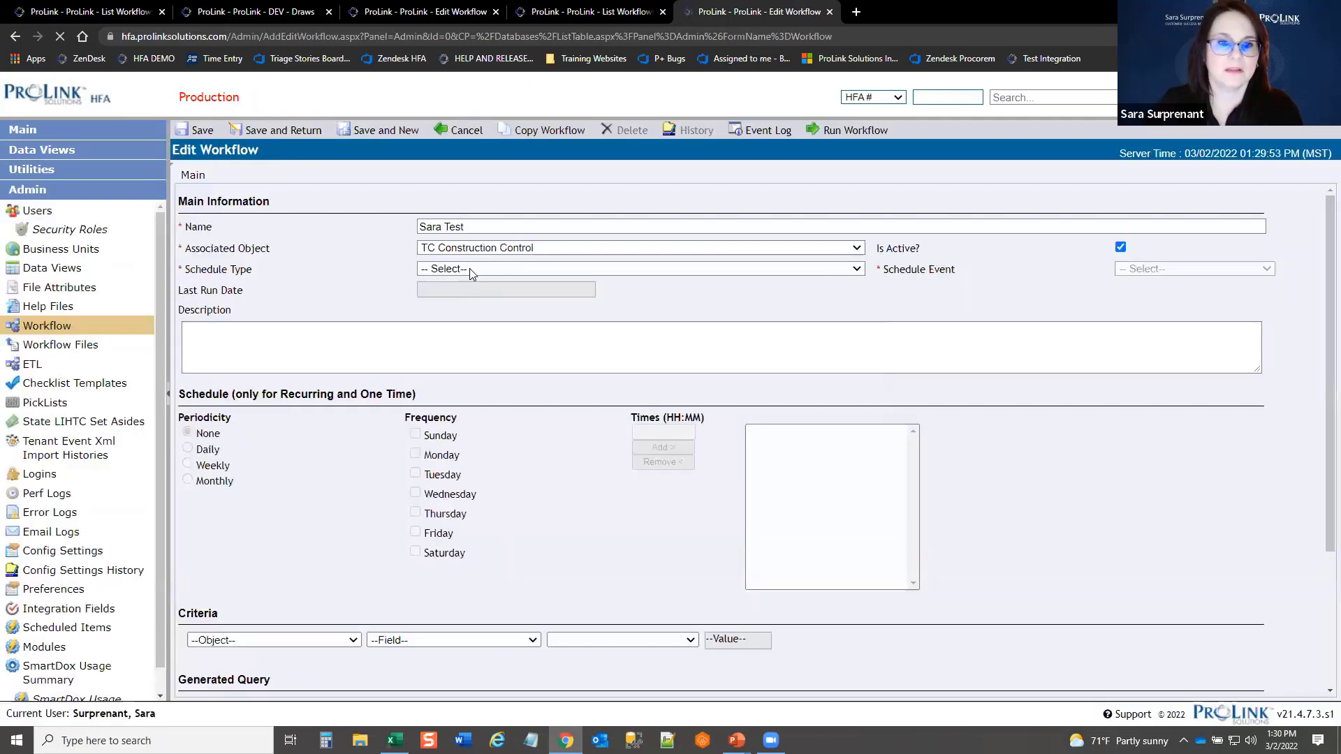
# Step: Set the schedule type to Event Triggered and the schedule event to On Update, and save the workflow
pyautogui.click(470, 269)
pyautogui.click(472, 294)
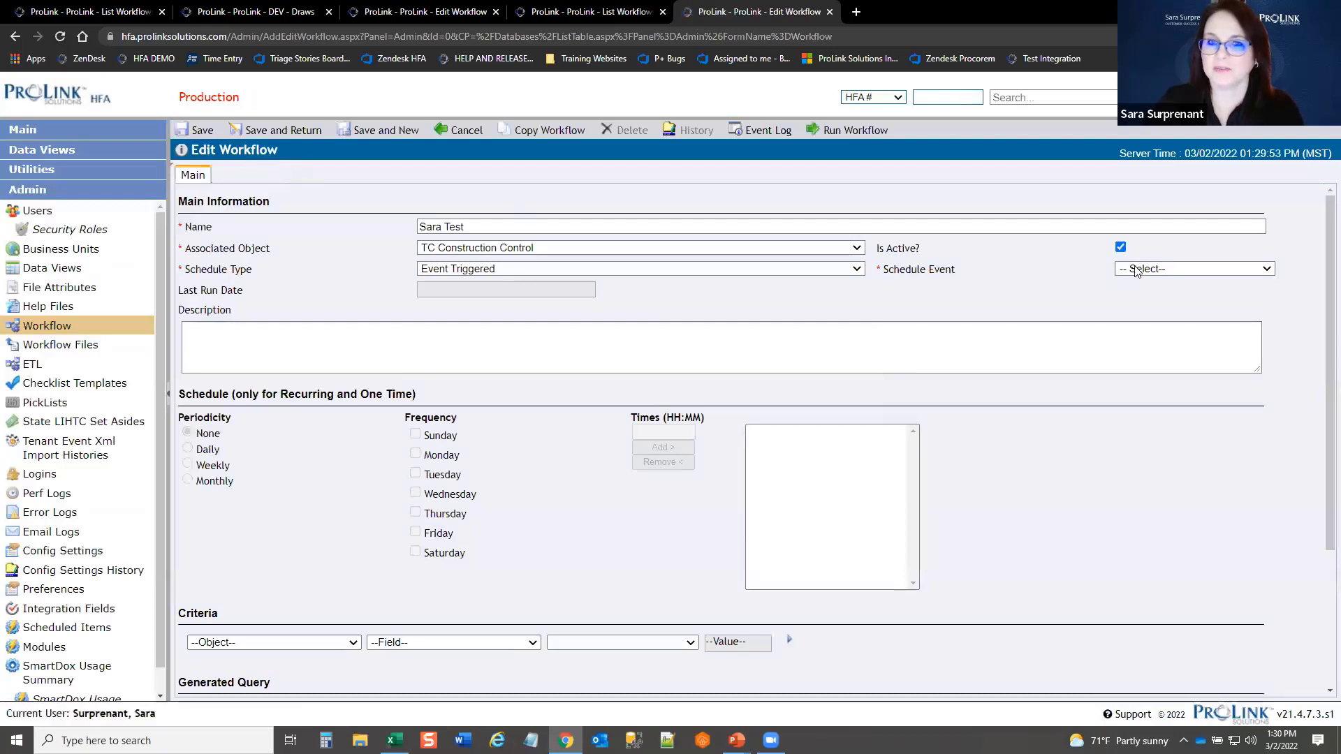
pyautogui.click(1136, 271)
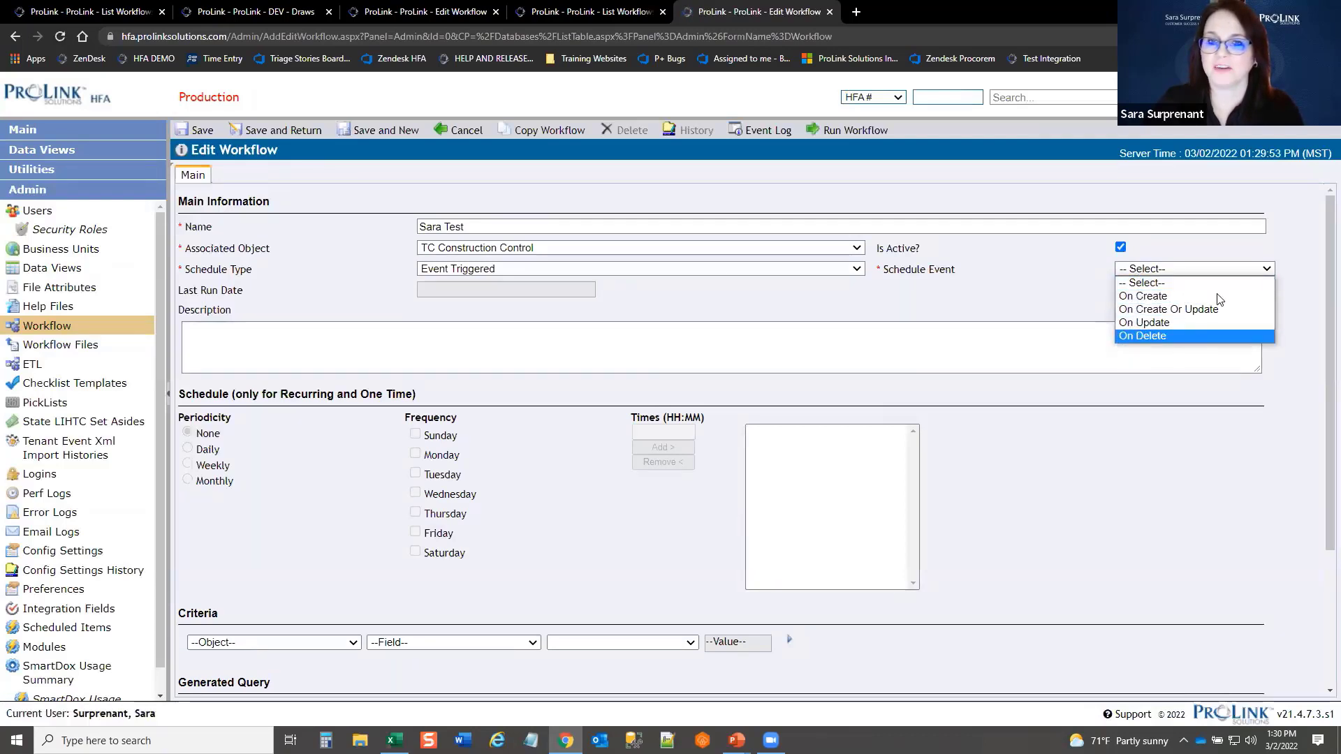
pyautogui.click(1161, 325)
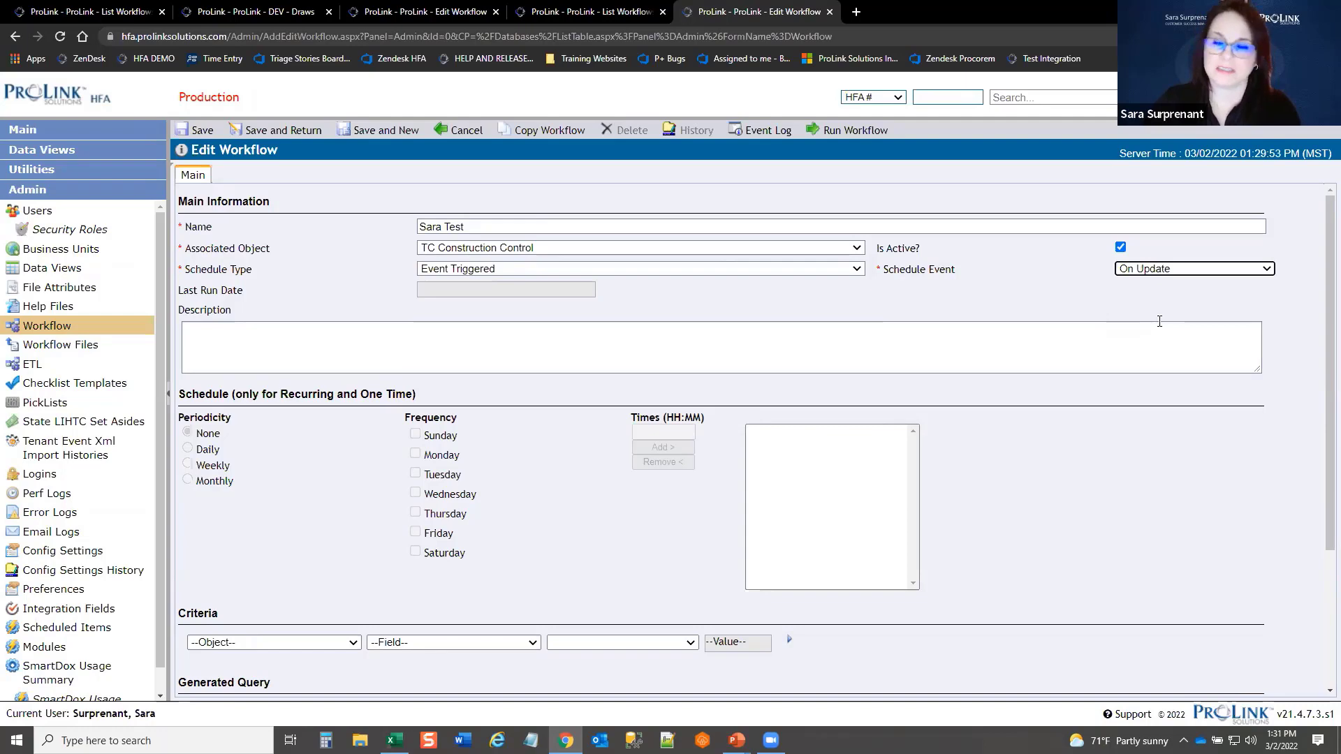
pyautogui.click(268, 137)
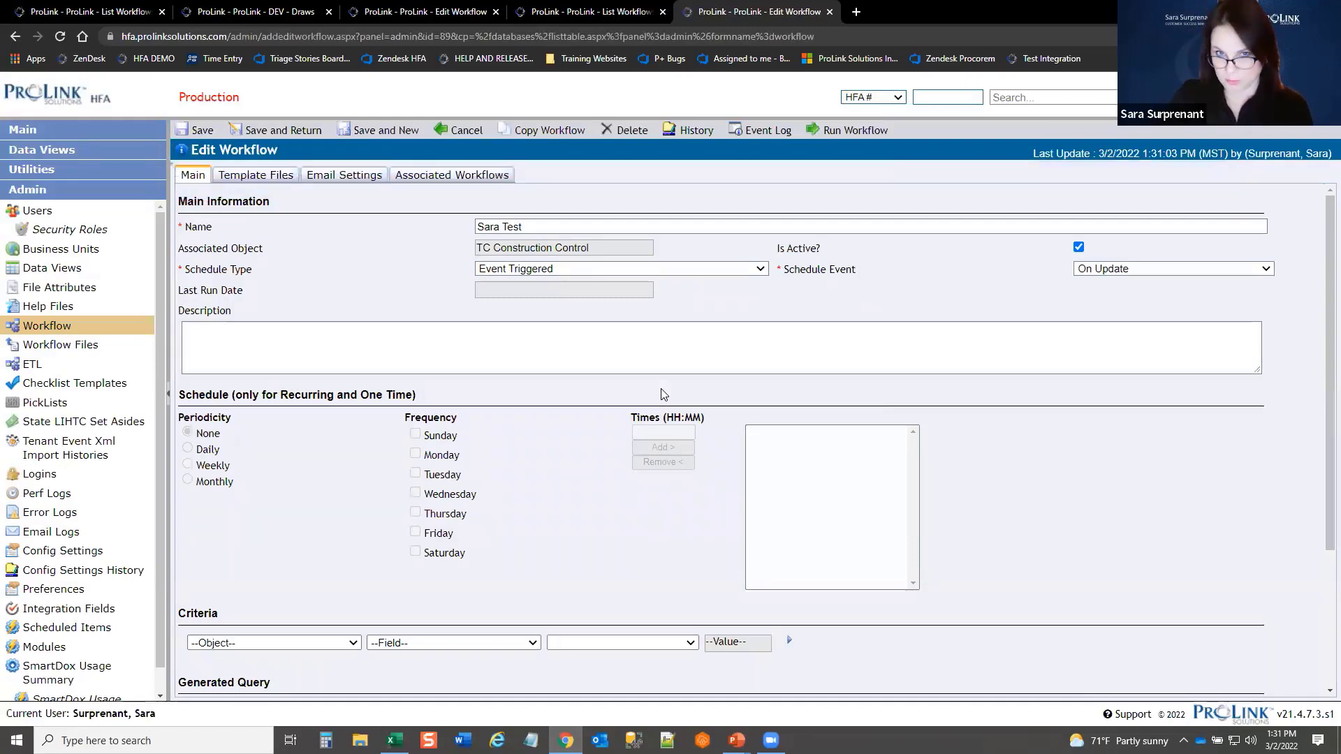
# Step: Set the first criterion's object to TC Deal and its field to TC Deal Status Name
pyautogui.scroll(-3, 632, 405)
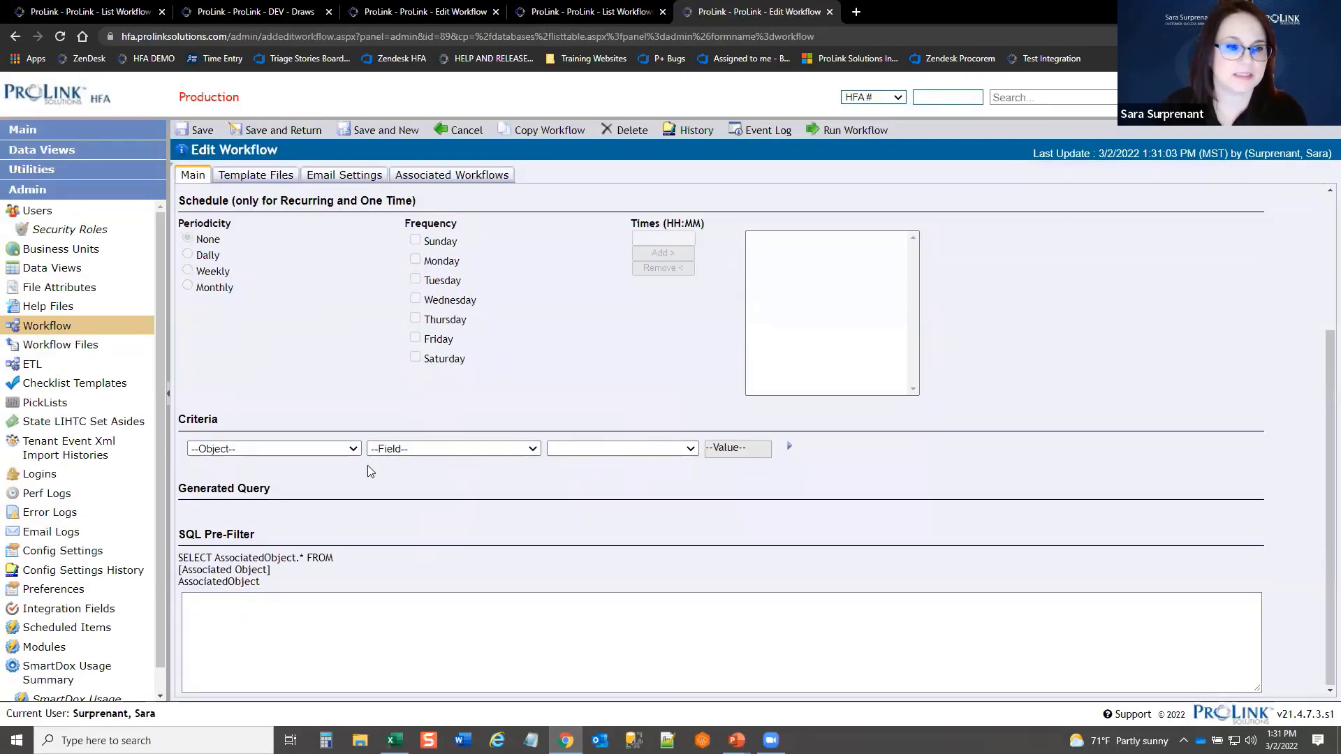
pyautogui.click(351, 451)
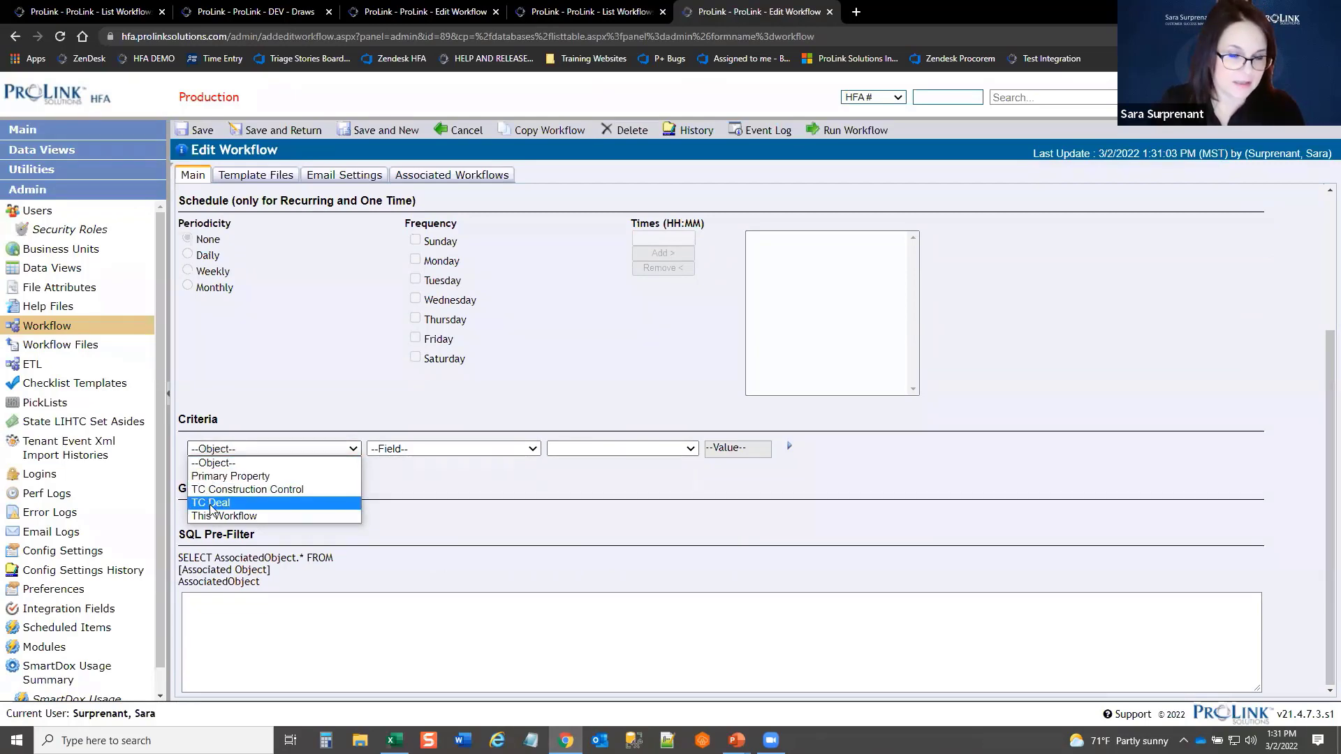
pyautogui.scroll(1, 418, 459)
pyautogui.scroll(2, 418, 460)
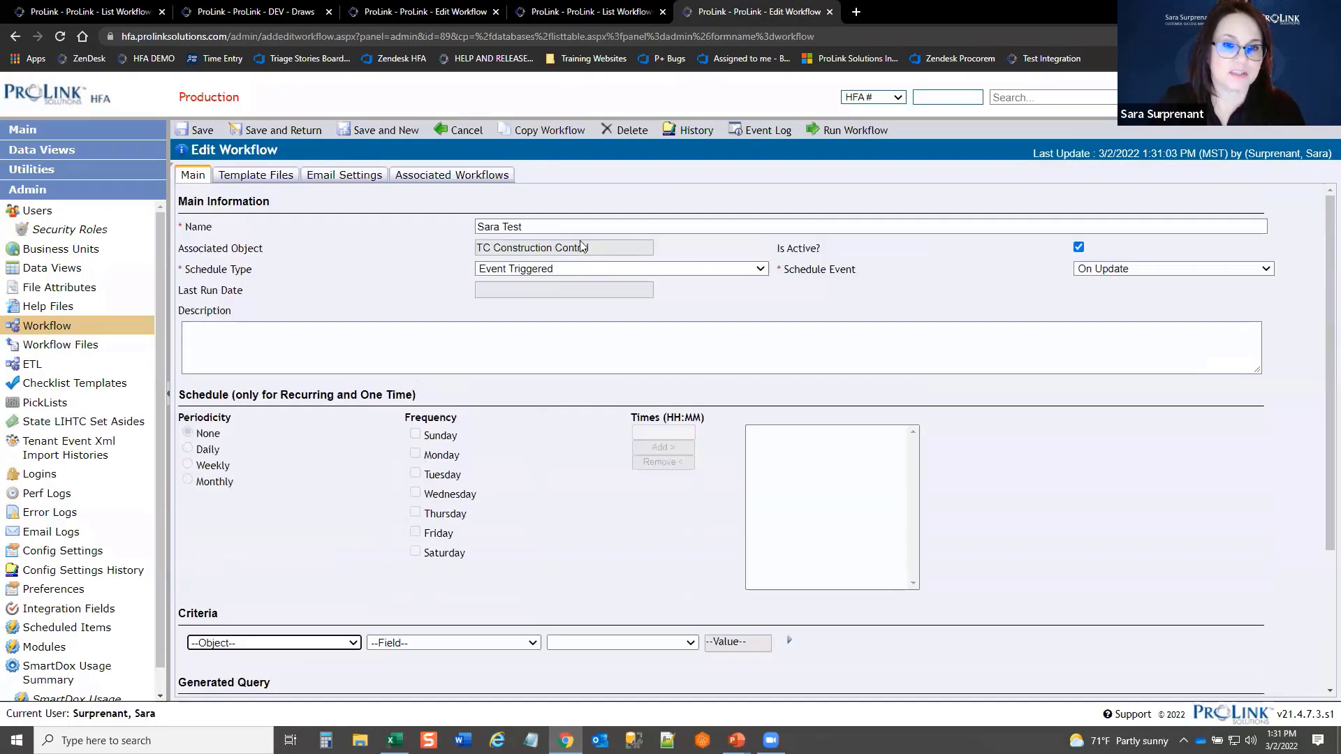
pyautogui.scroll(-3, 649, 393)
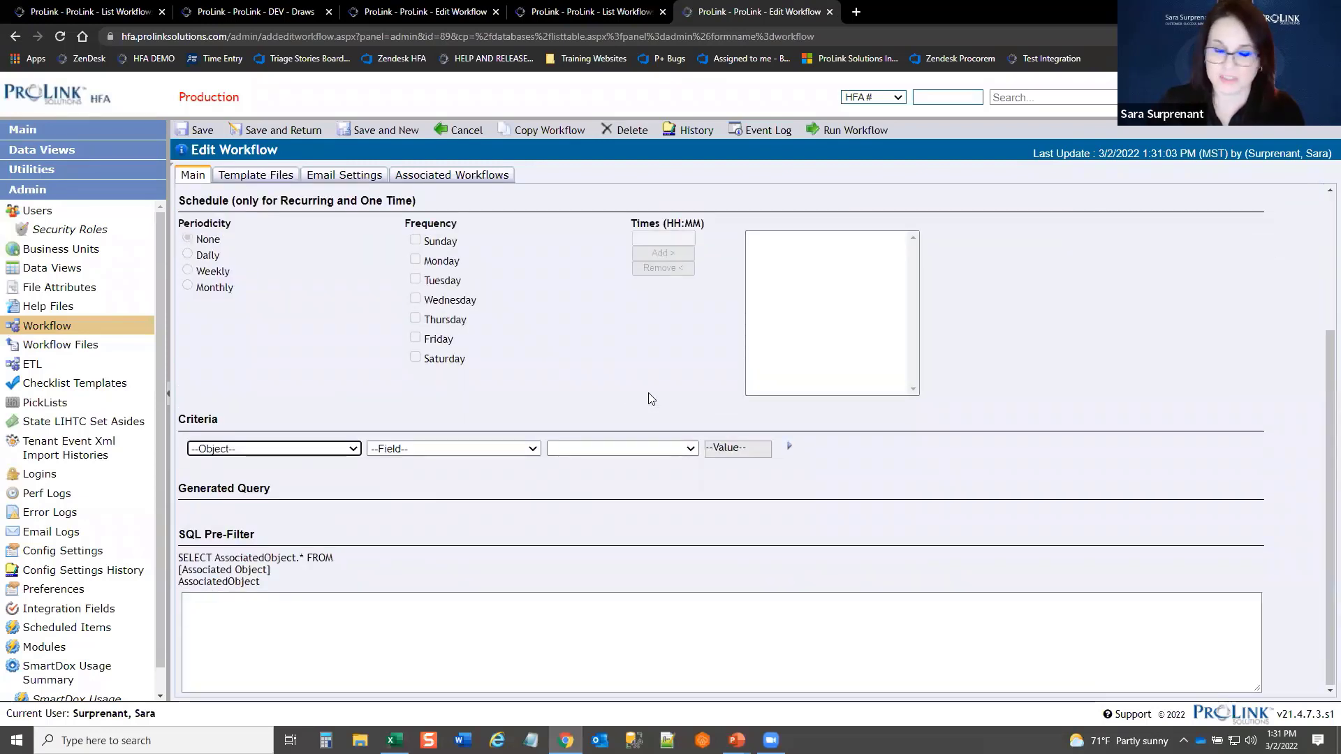
pyautogui.click(255, 447)
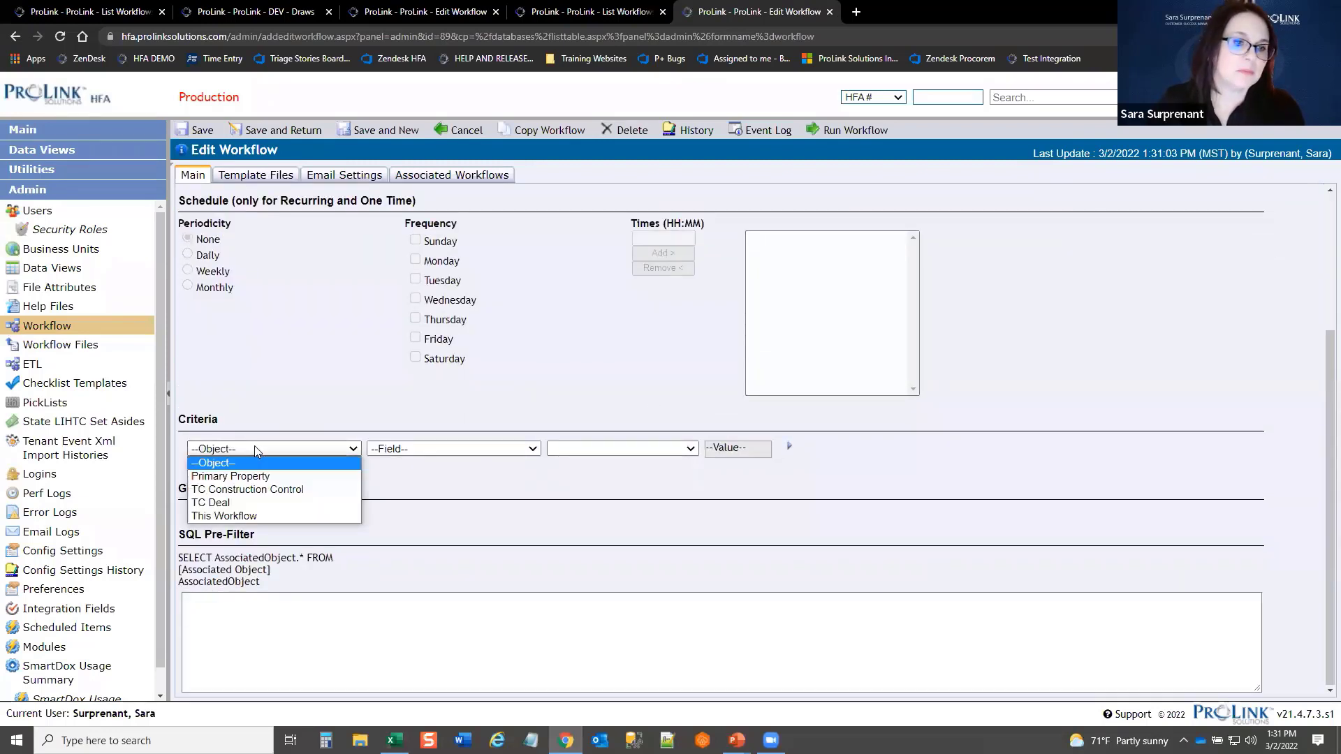
pyautogui.click(238, 503)
pyautogui.click(464, 448)
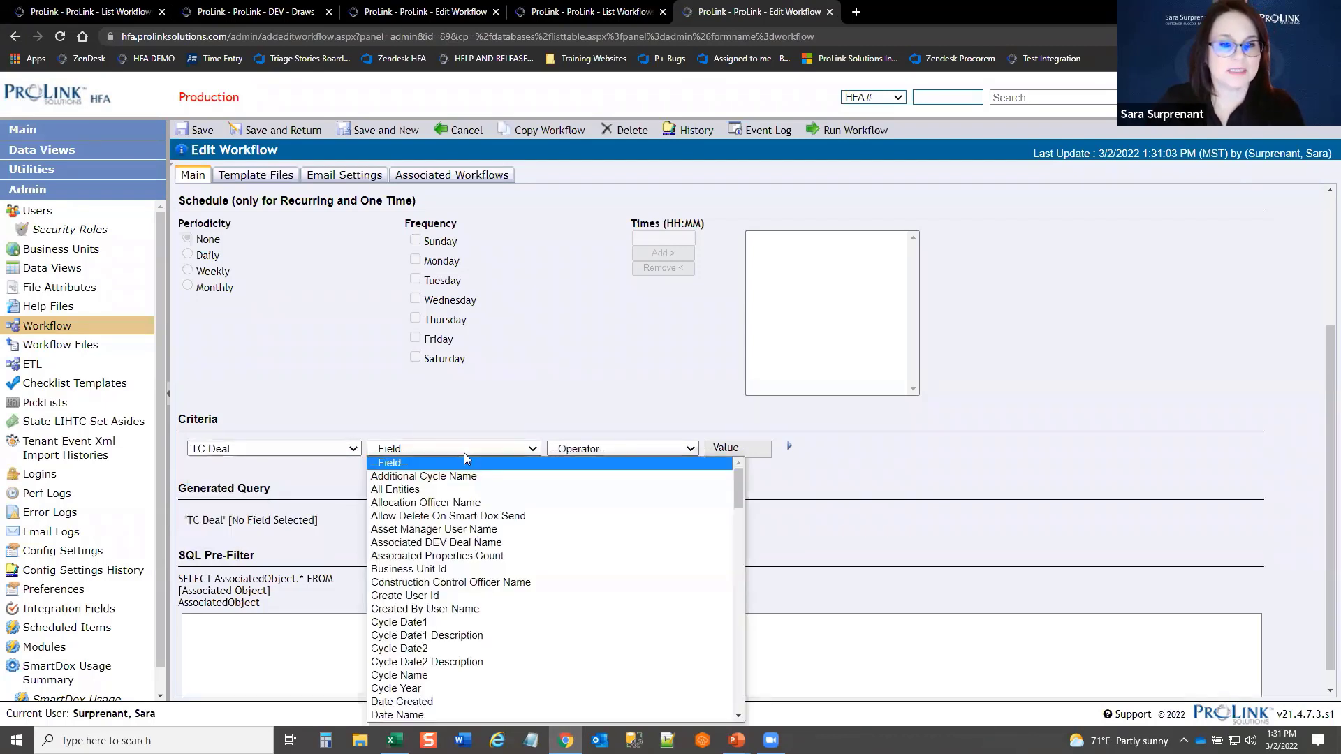
pyautogui.scroll(-5, 547, 587)
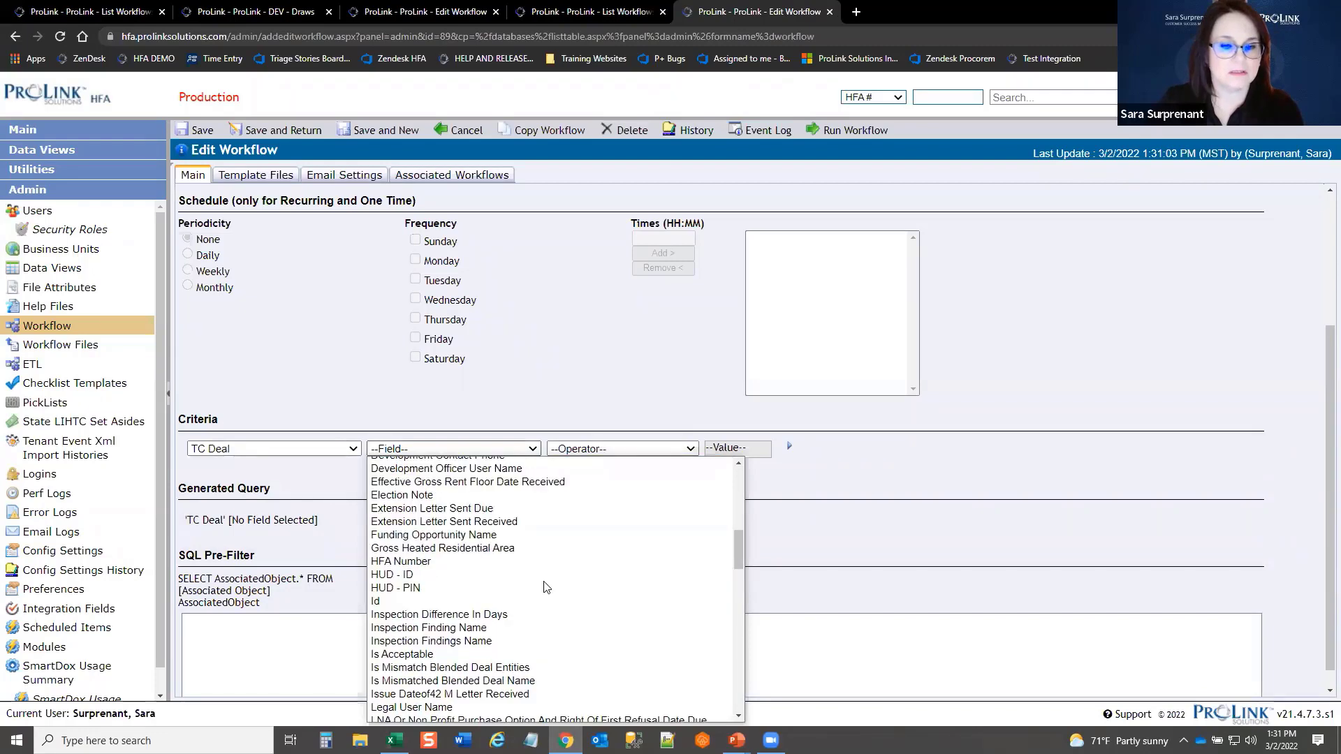
pyautogui.scroll(-4, 547, 587)
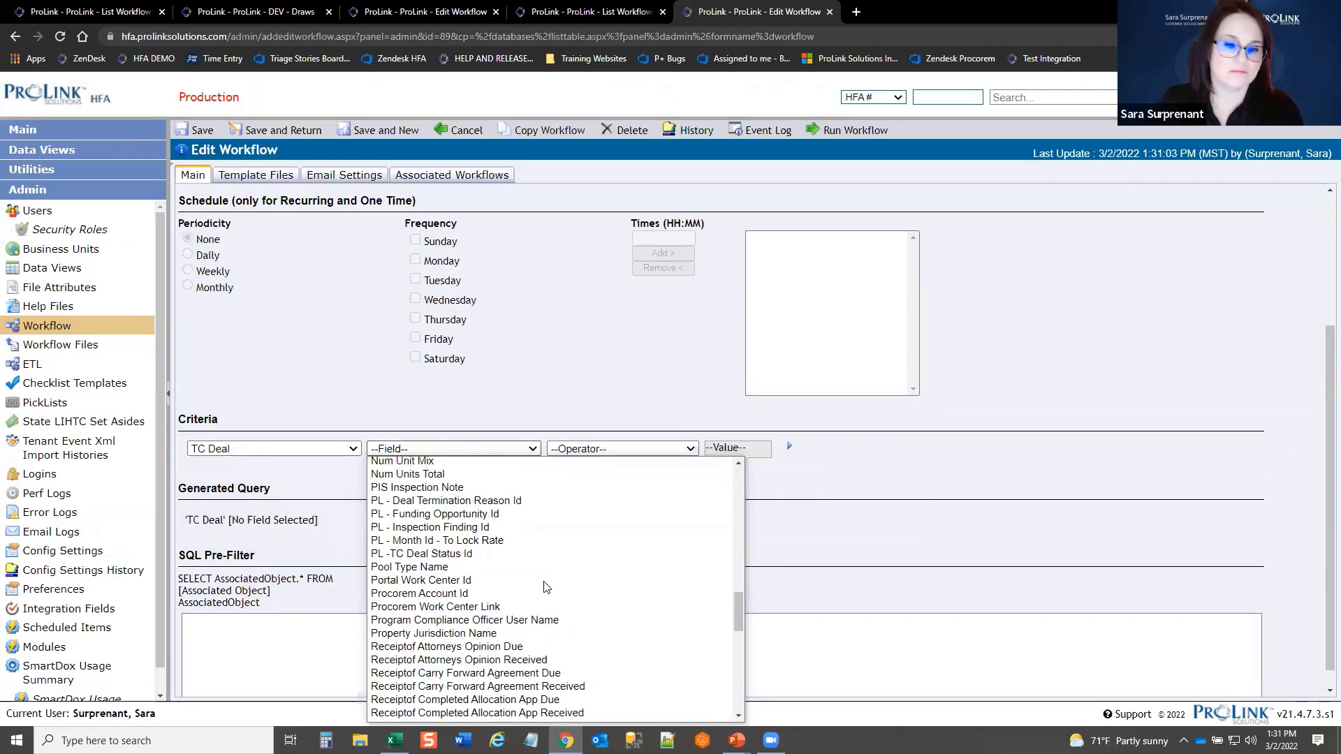
pyautogui.scroll(-5, 547, 587)
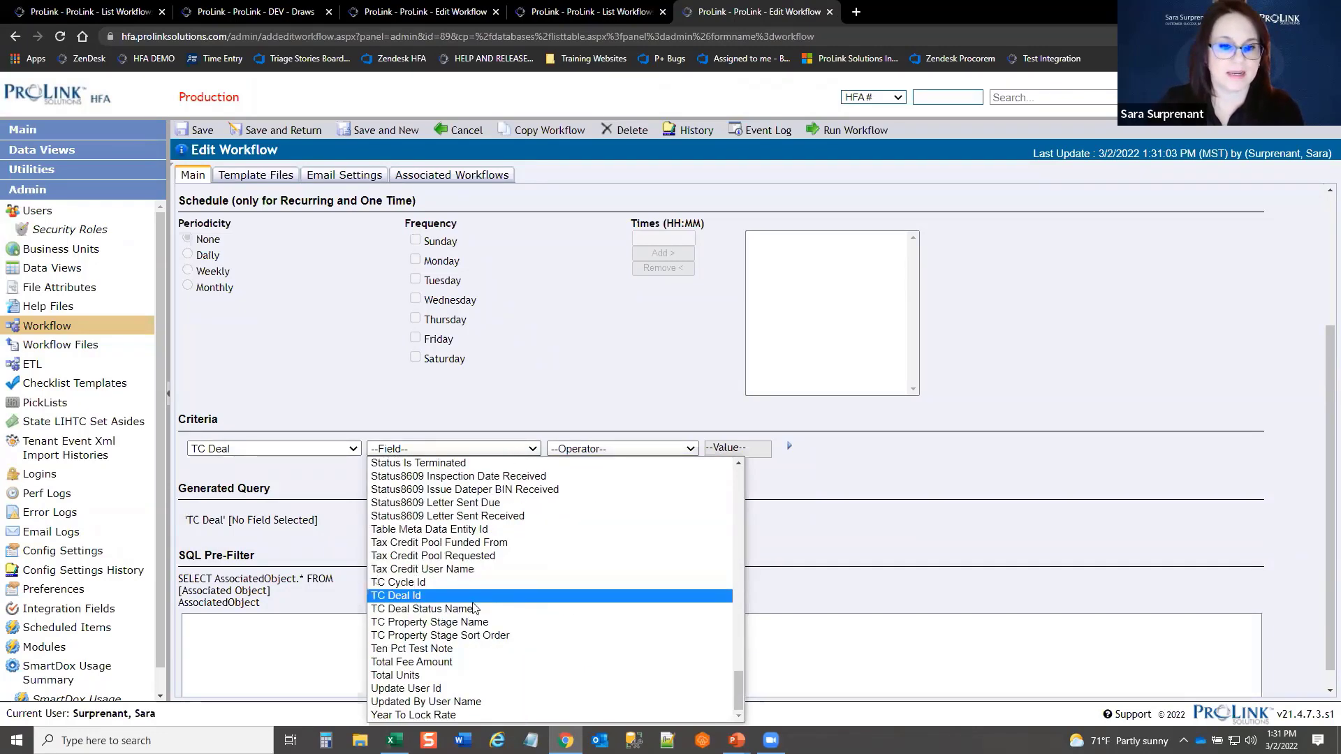
pyautogui.click(548, 609)
# Step: Complete the deal status criterion with the operator Contains and the value Active, and add an AND criterion below it
pyautogui.click(622, 448)
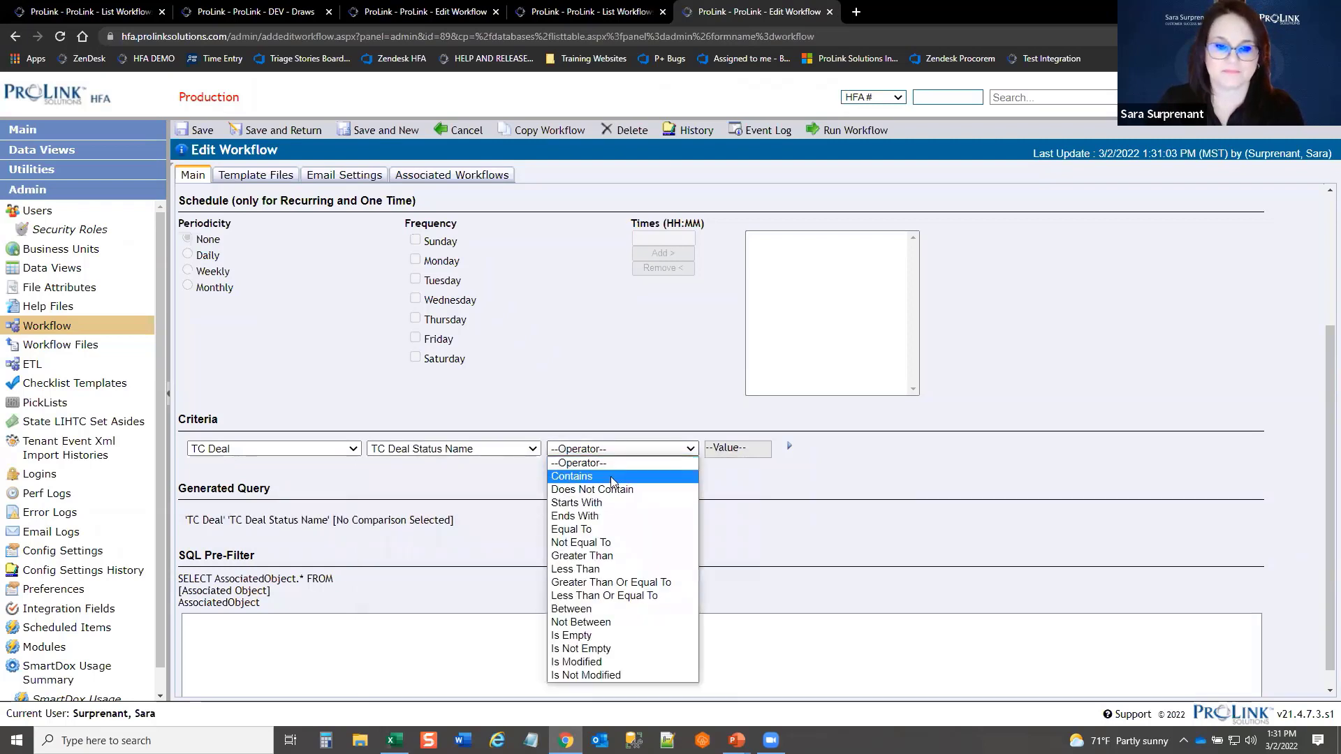
pyautogui.click(611, 476)
pyautogui.click(737, 453)
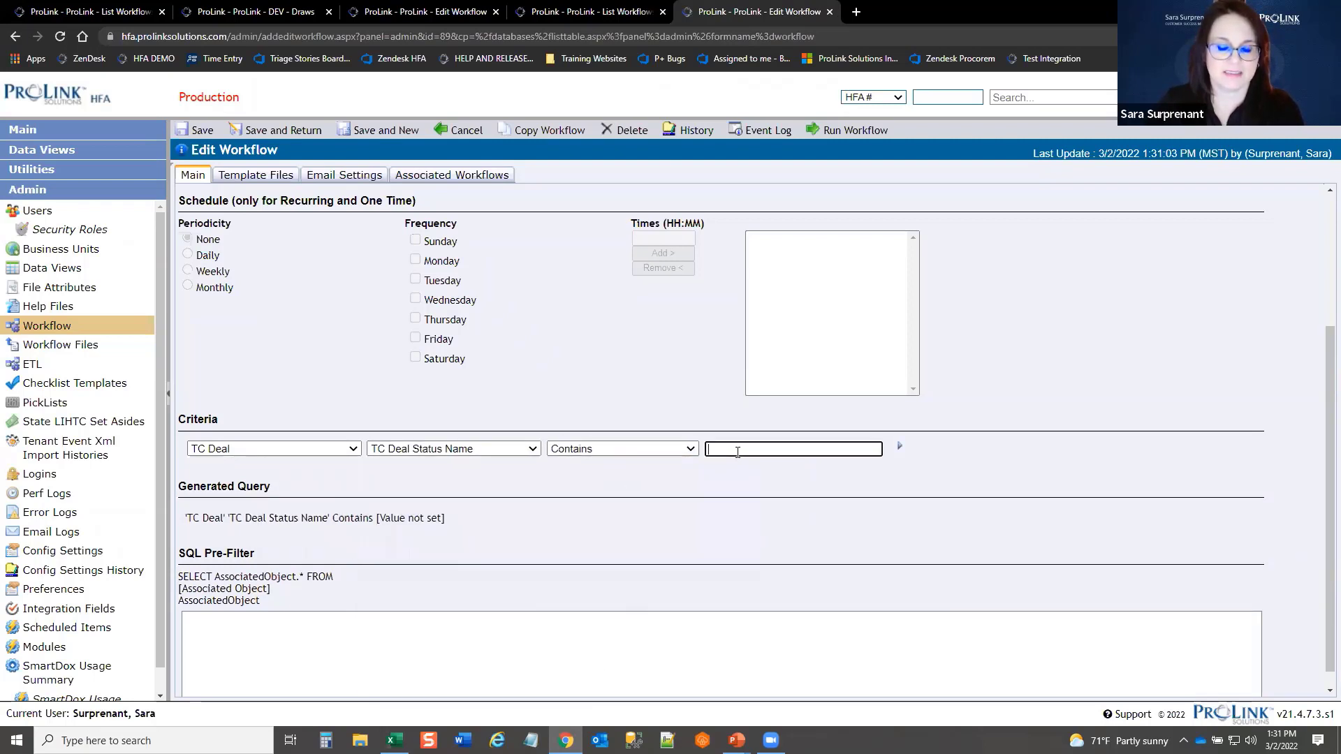
pyautogui.click(900, 446)
pyautogui.click(965, 453)
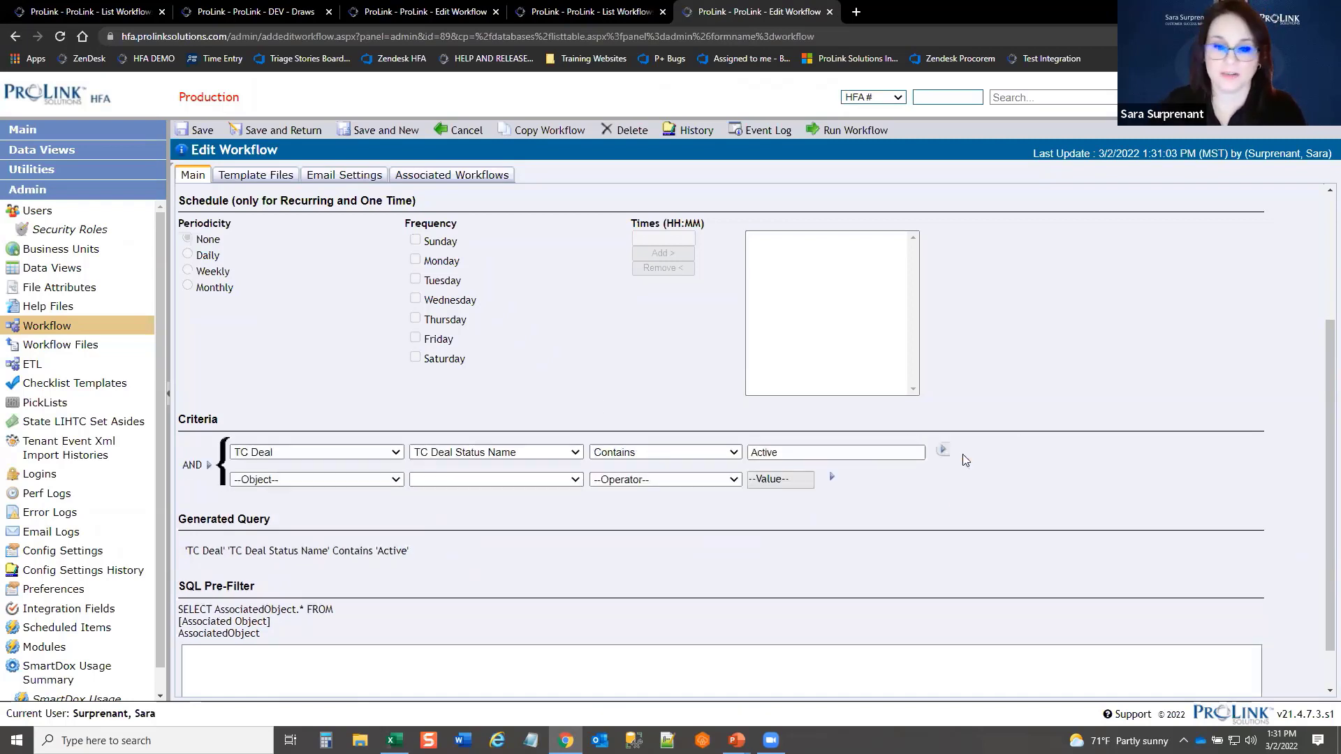
# Step: Define the second criterion as TC Construction Control, field Construction Begin Date, with the operator Within Current Year
pyautogui.click(335, 479)
pyautogui.click(322, 520)
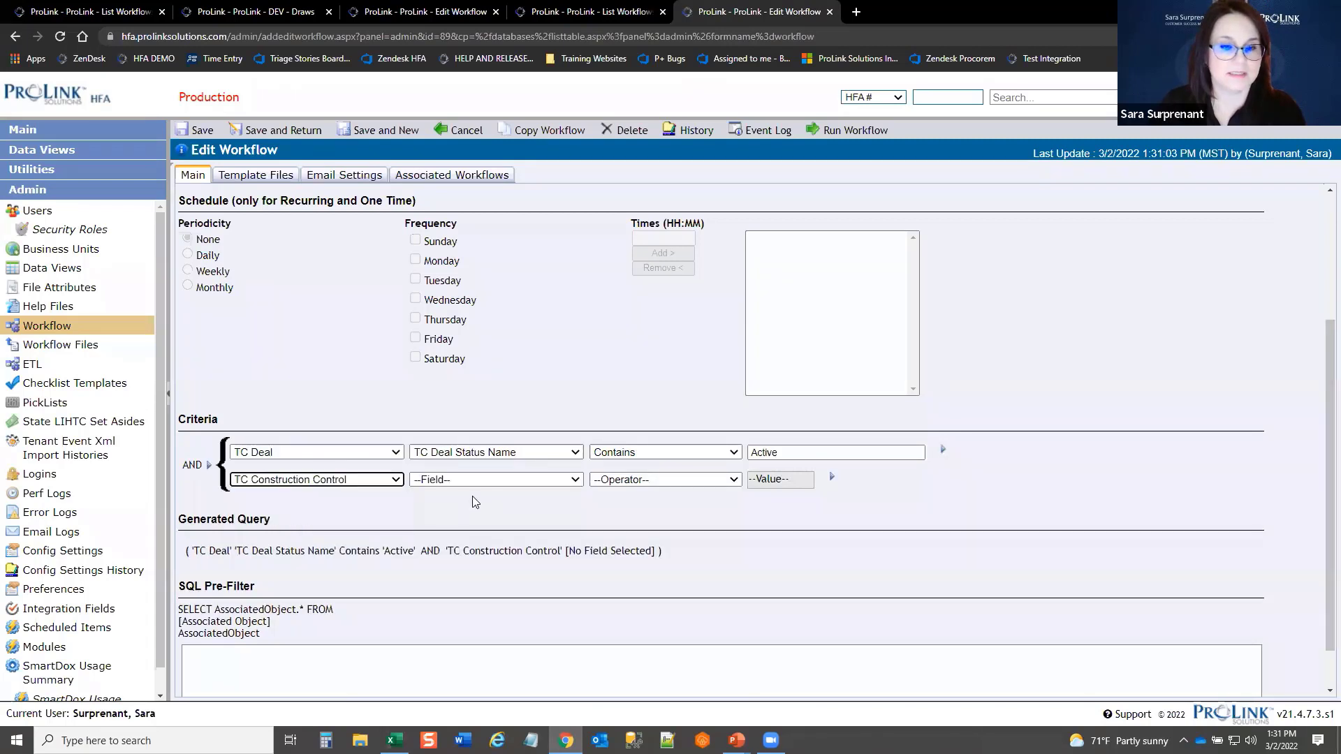
pyautogui.click(492, 480)
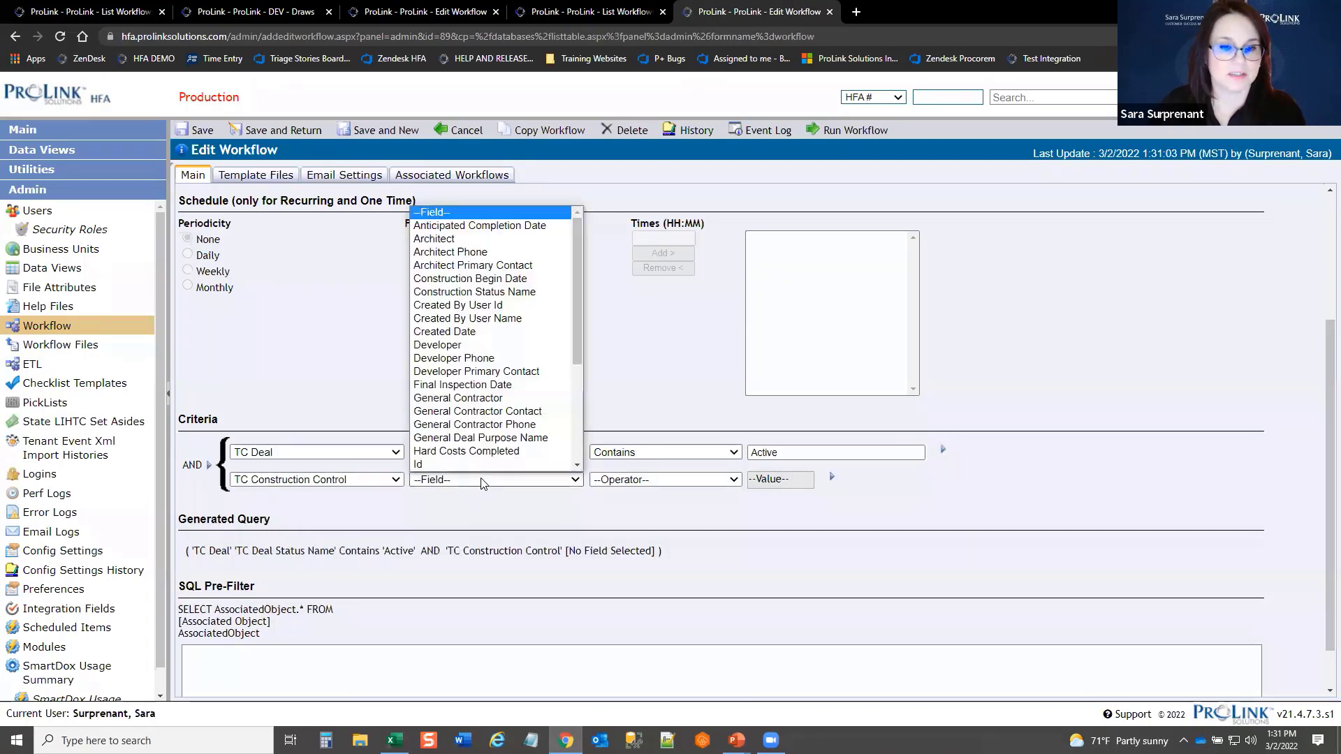
pyautogui.click(489, 279)
pyautogui.click(683, 481)
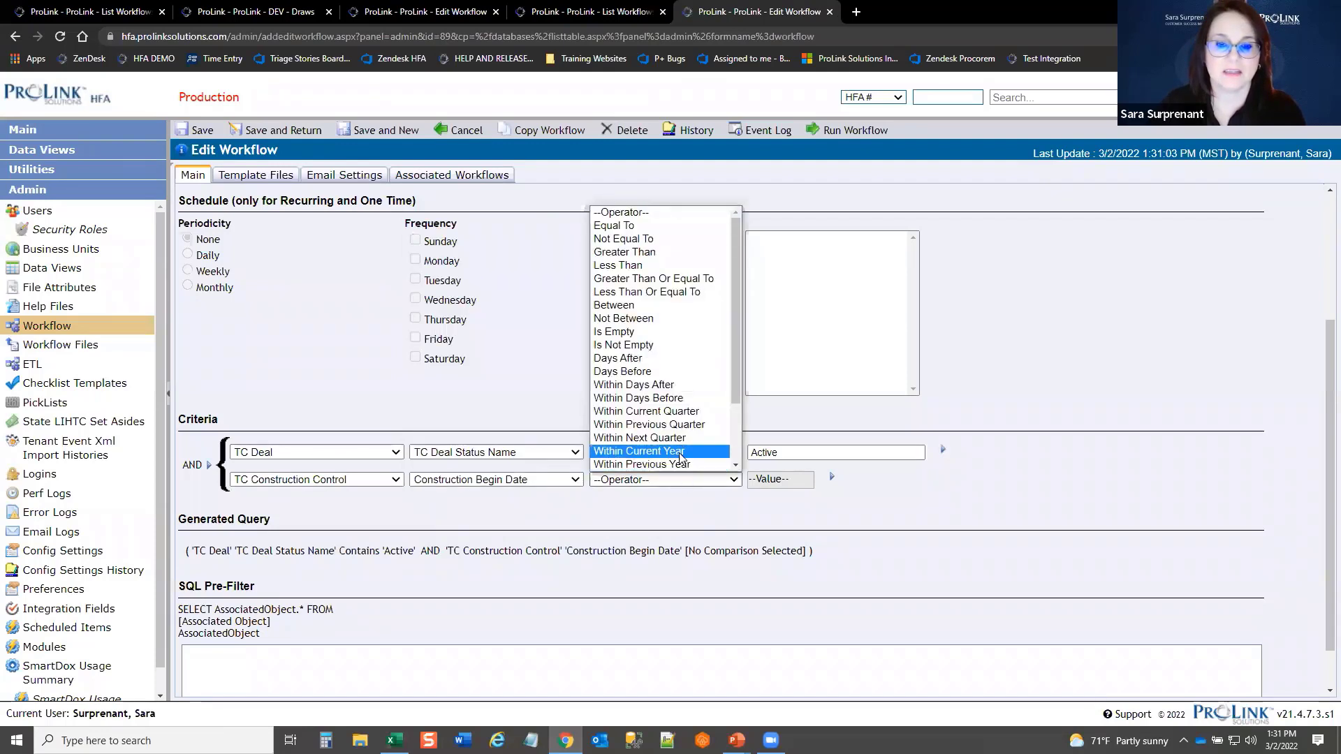
pyautogui.click(639, 451)
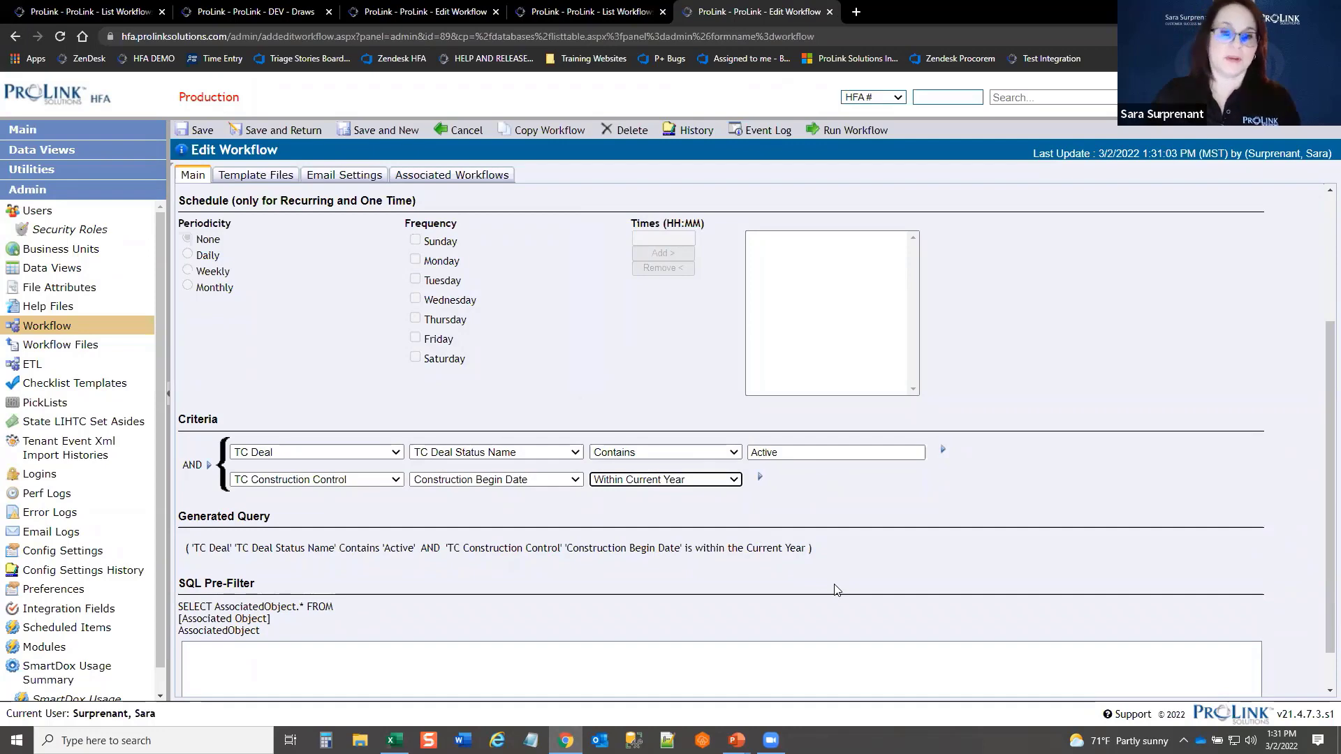
# Step: Add a recipient in the workflow's email settings and set its object to TC Deal Assigned Users
pyautogui.scroll(3, 831, 567)
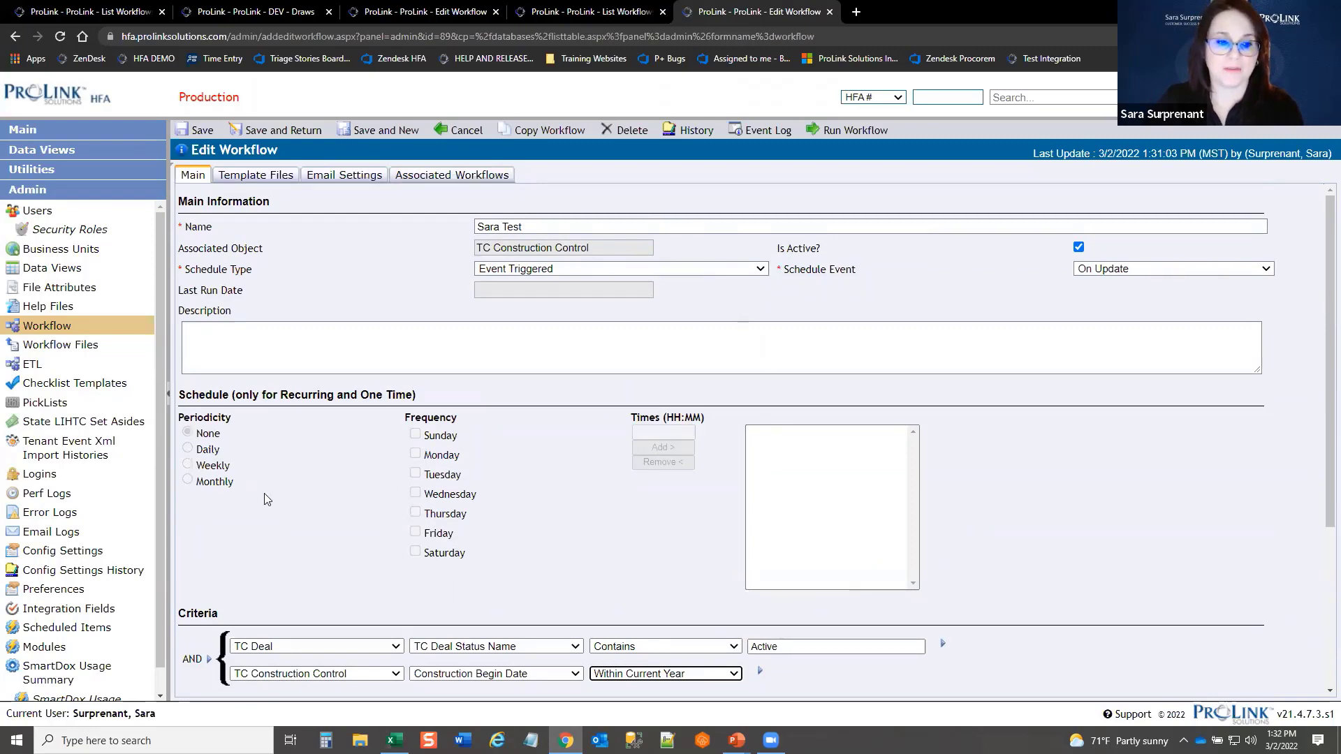
pyautogui.scroll(-3, 587, 618)
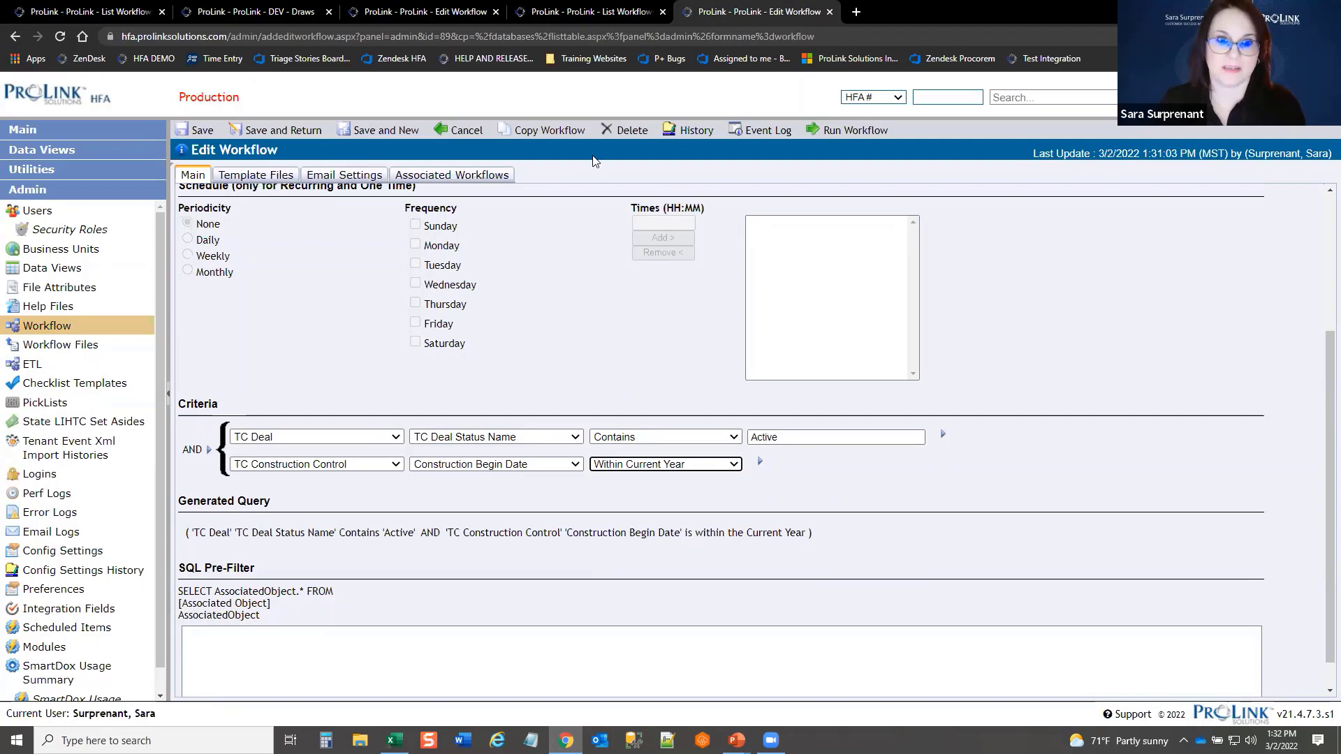
pyautogui.click(257, 176)
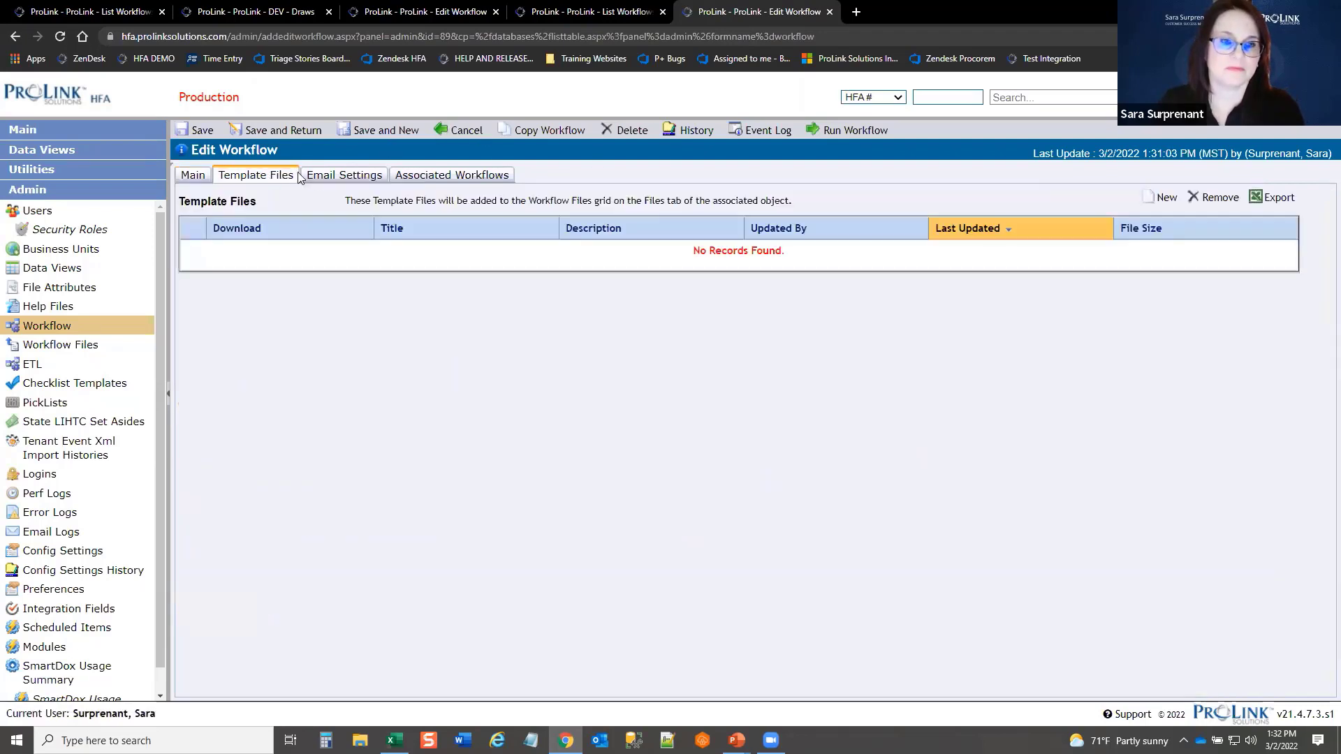
pyautogui.click(325, 176)
pyautogui.click(1111, 297)
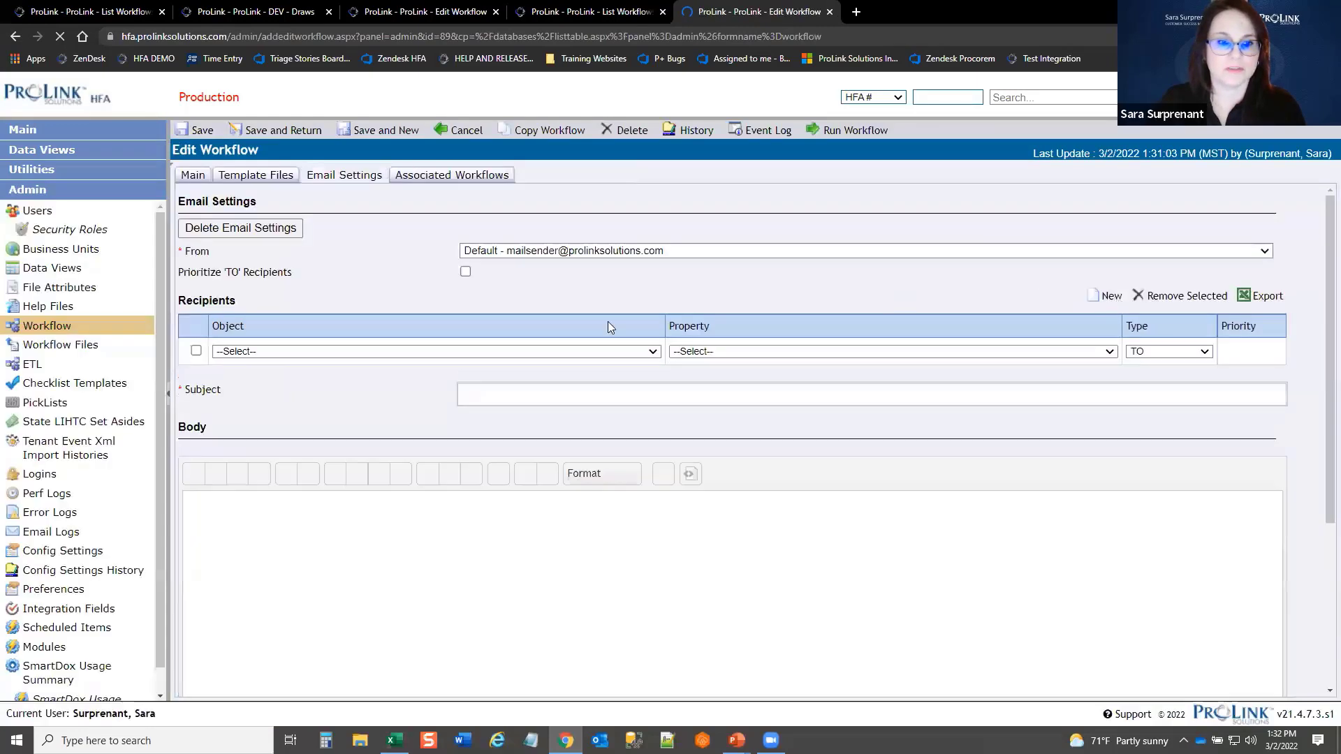
pyautogui.click(567, 351)
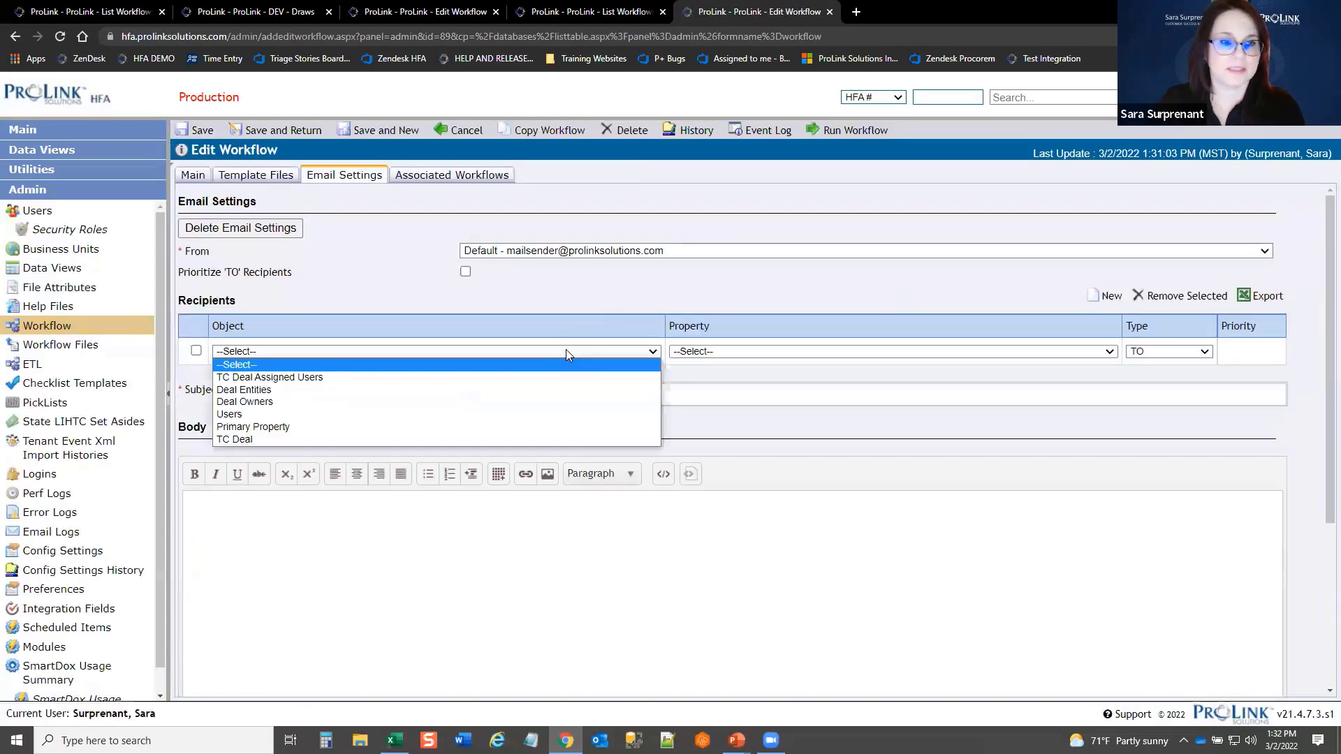
pyautogui.click(302, 378)
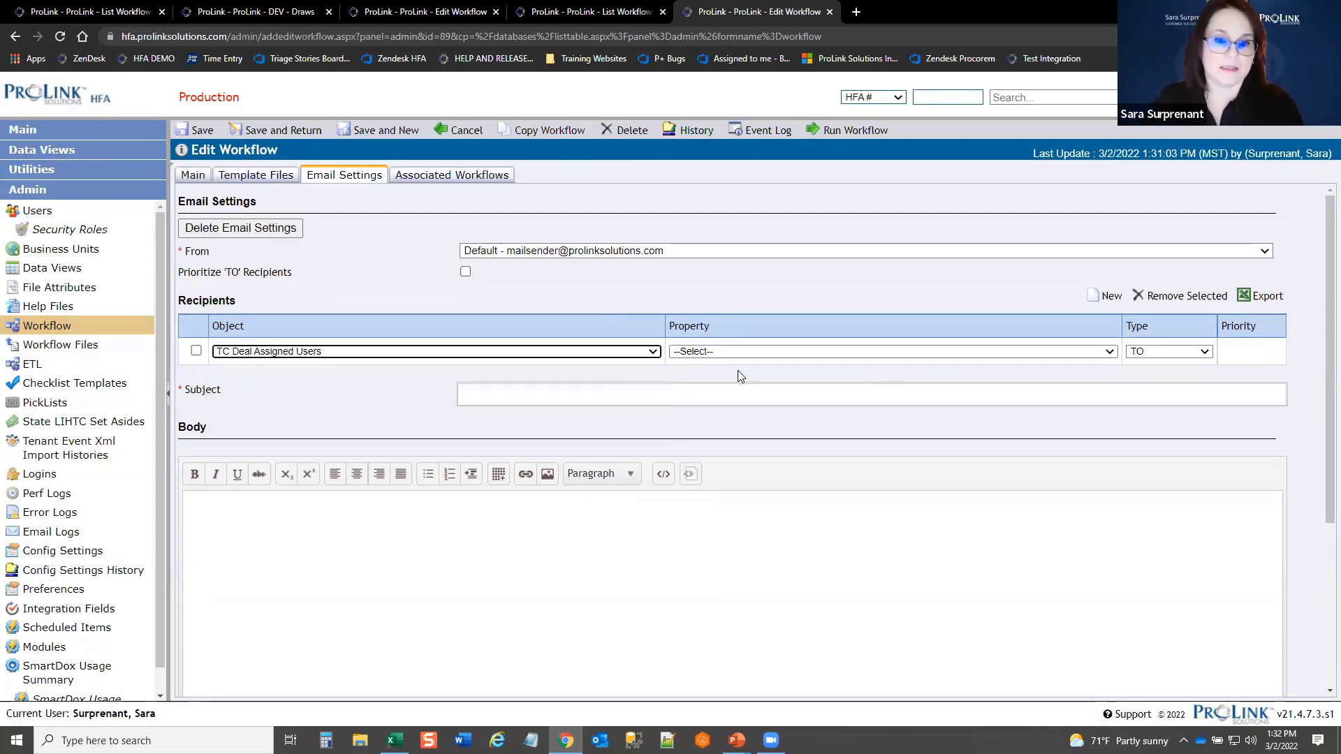
# Step: Set the email recipient's property to Tax Credit
pyautogui.click(875, 353)
pyautogui.scroll(-1, 872, 461)
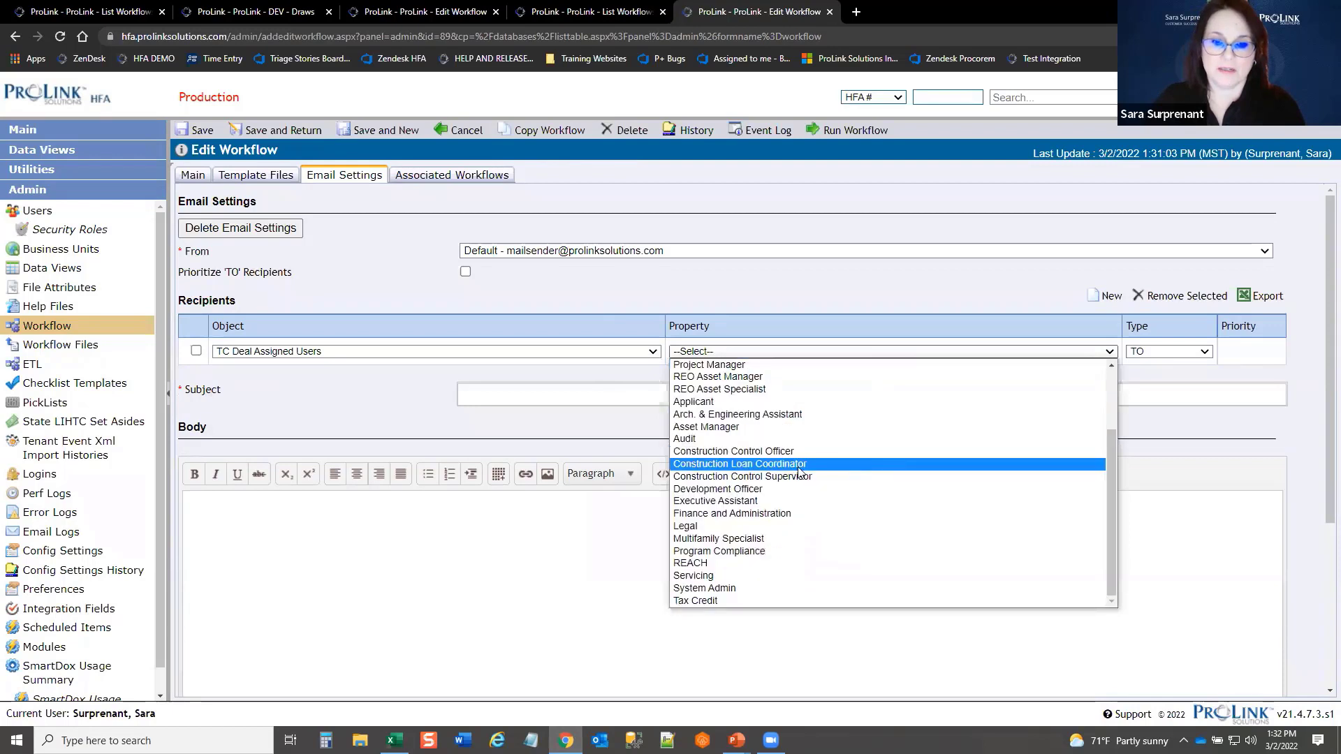
pyautogui.scroll(1, 755, 436)
pyautogui.scroll(1, 747, 450)
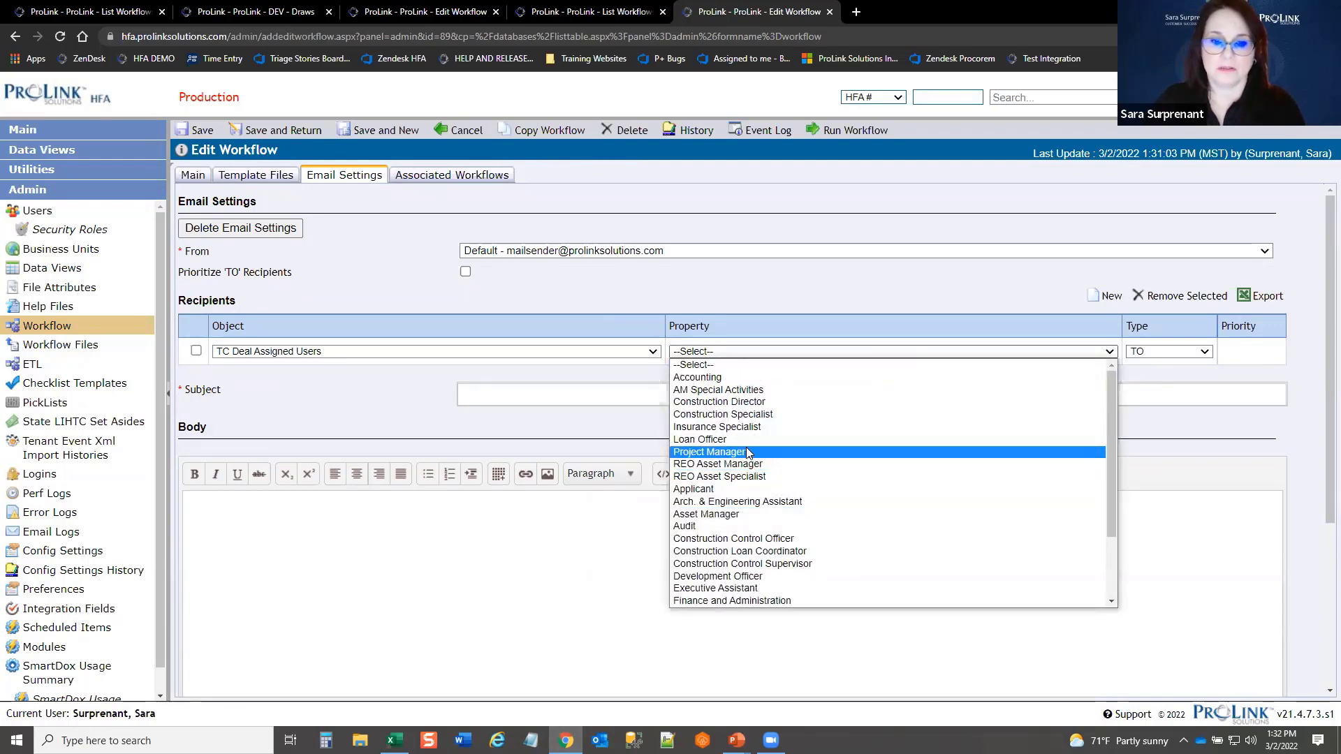
pyautogui.moveTo(1112, 442); pyautogui.dragTo(1128, 527)
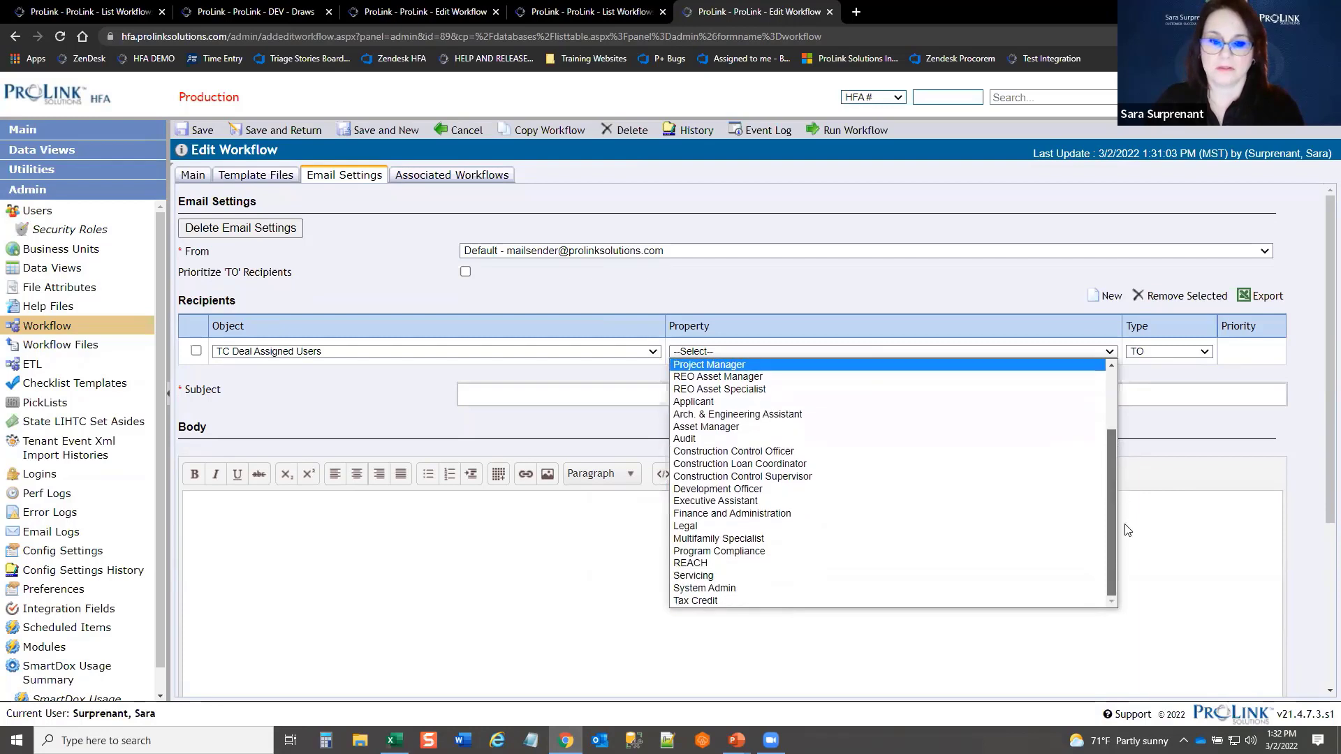
pyautogui.click(725, 601)
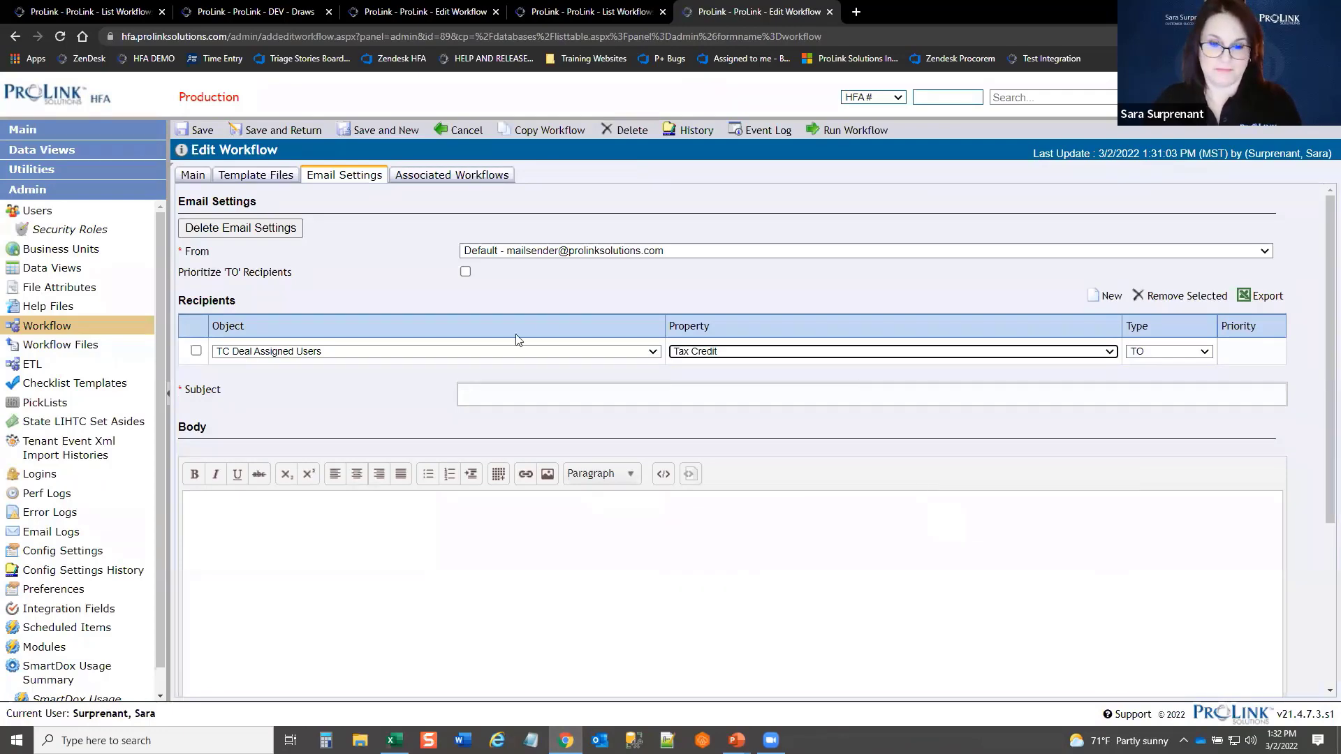
# Step: Insert the dynamic field DealName of the TC Deal object, without a format, into the email subject
pyautogui.click(483, 394)
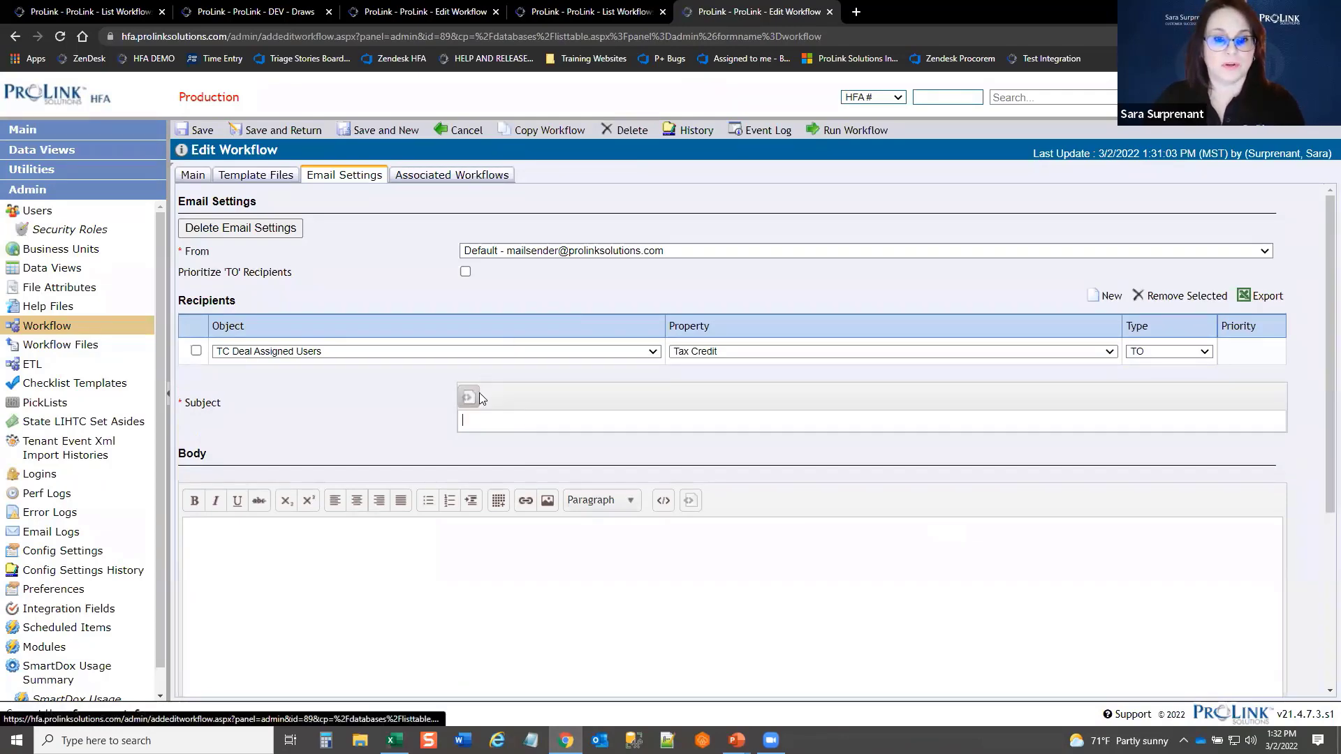
pyautogui.click(481, 397)
pyautogui.click(693, 353)
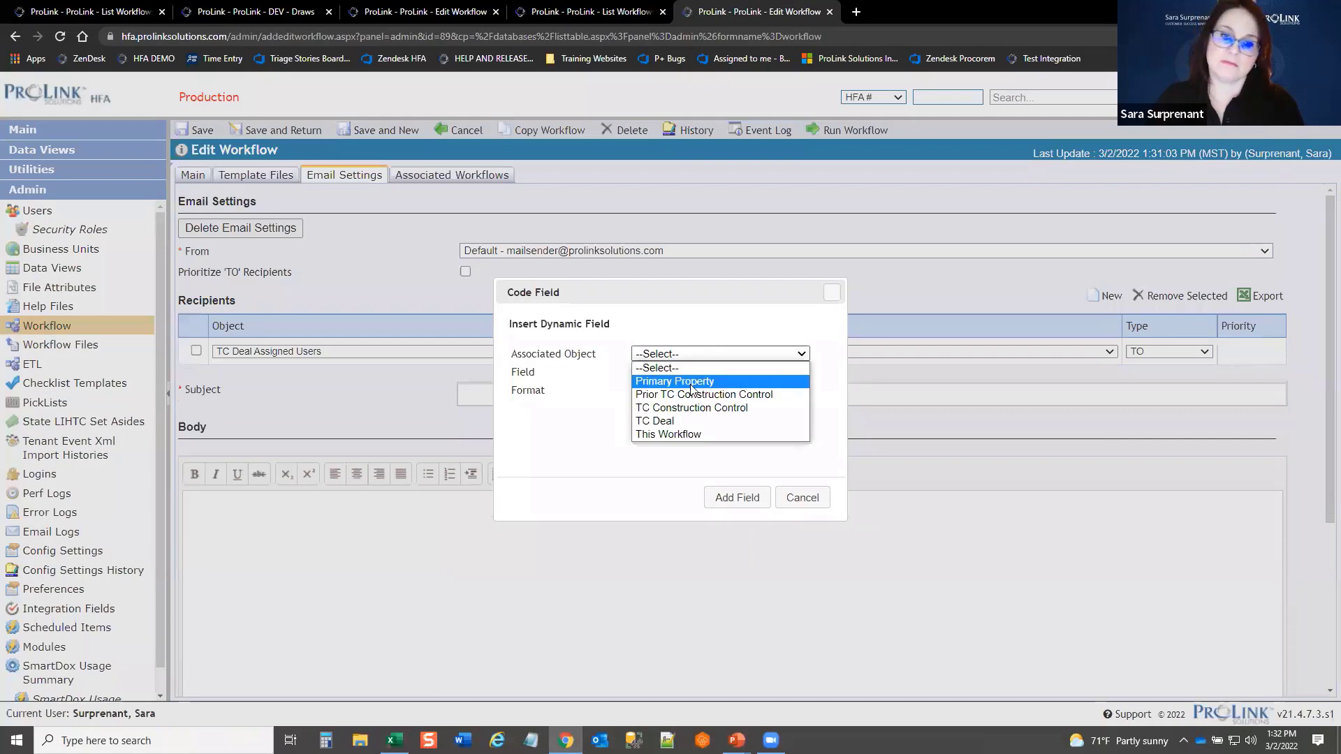
pyautogui.click(687, 420)
pyautogui.click(684, 373)
pyautogui.scroll(-2, 759, 540)
pyautogui.scroll(-5, 754, 534)
pyautogui.moveTo(966, 461); pyautogui.dragTo(1006, 612)
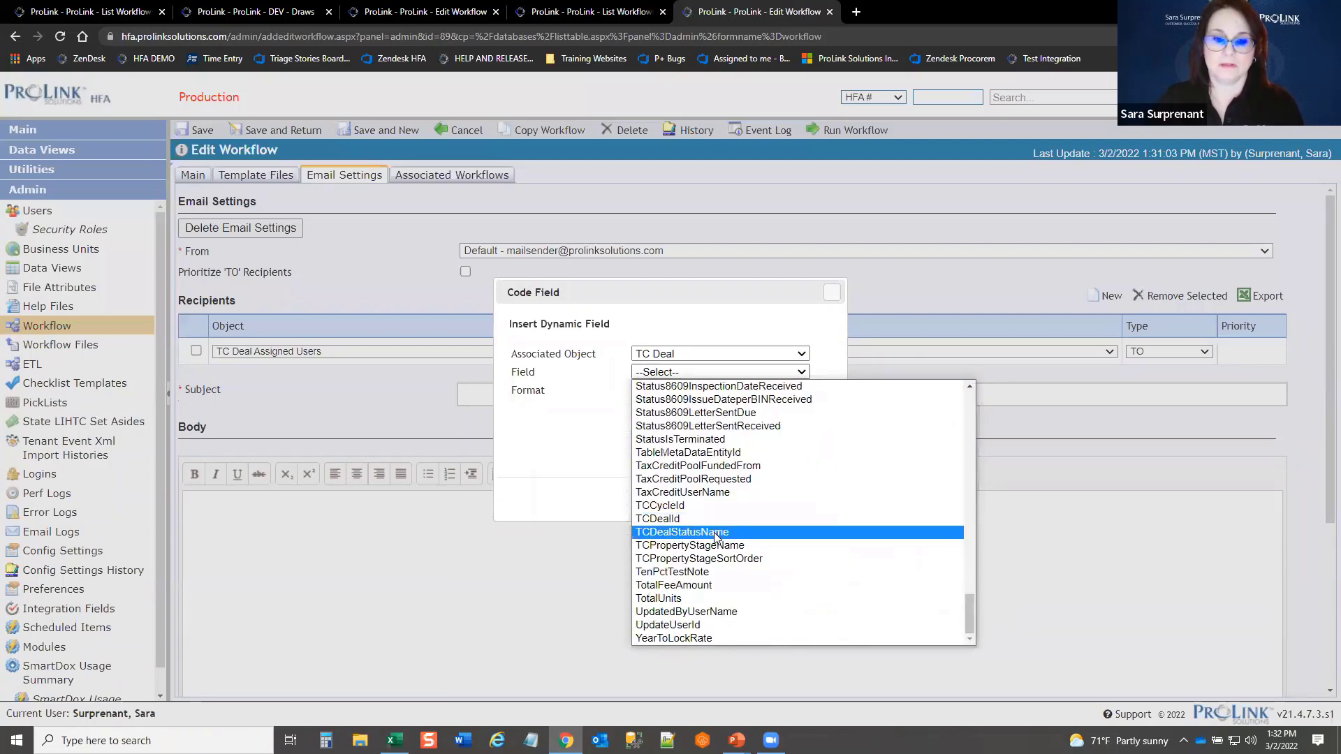
pyautogui.moveTo(969, 600); pyautogui.dragTo(932, 446)
pyautogui.click(660, 422)
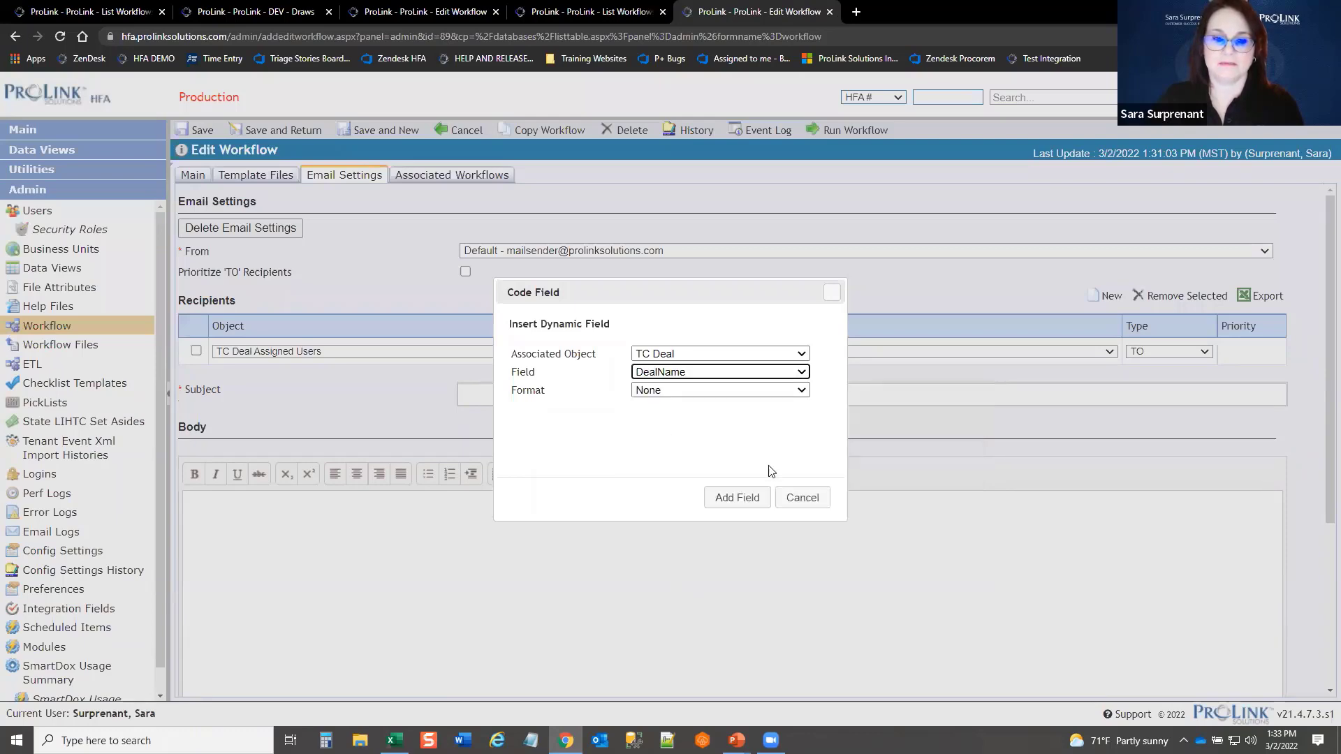
pyautogui.click(745, 499)
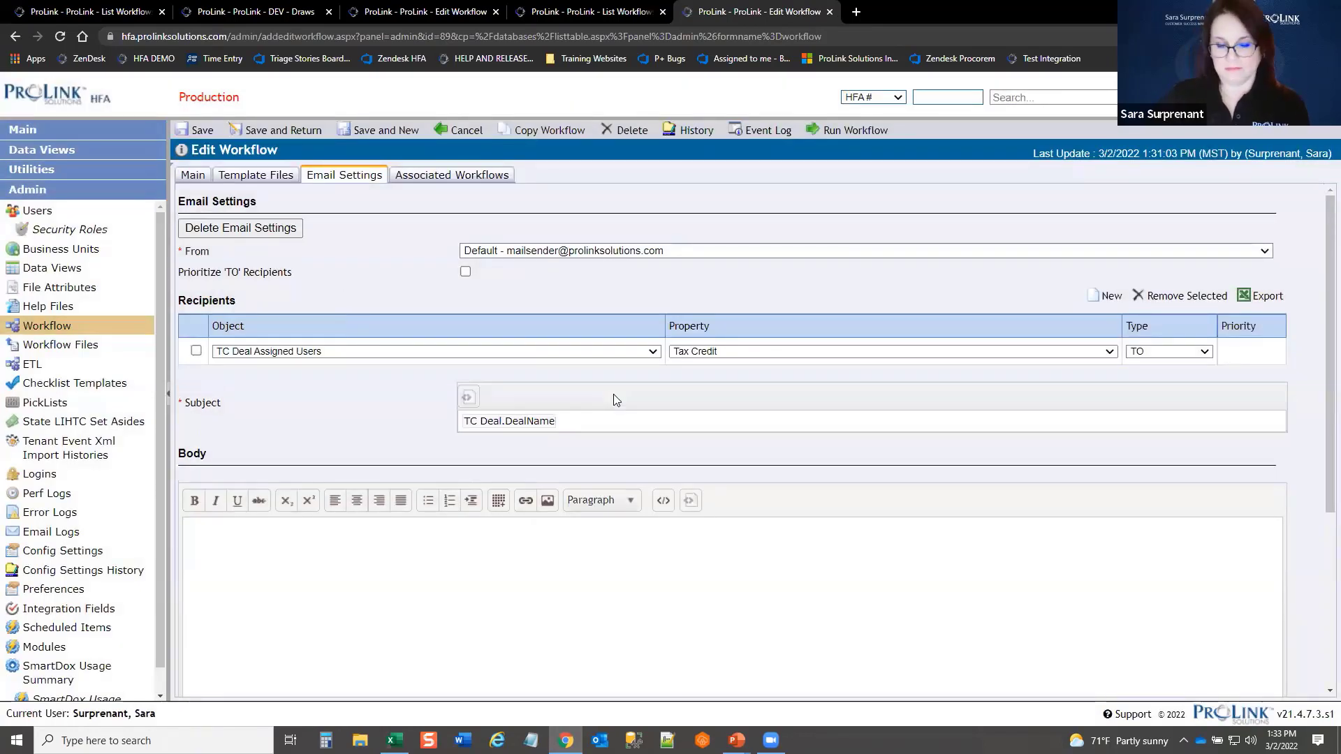
pyautogui.click(615, 398)
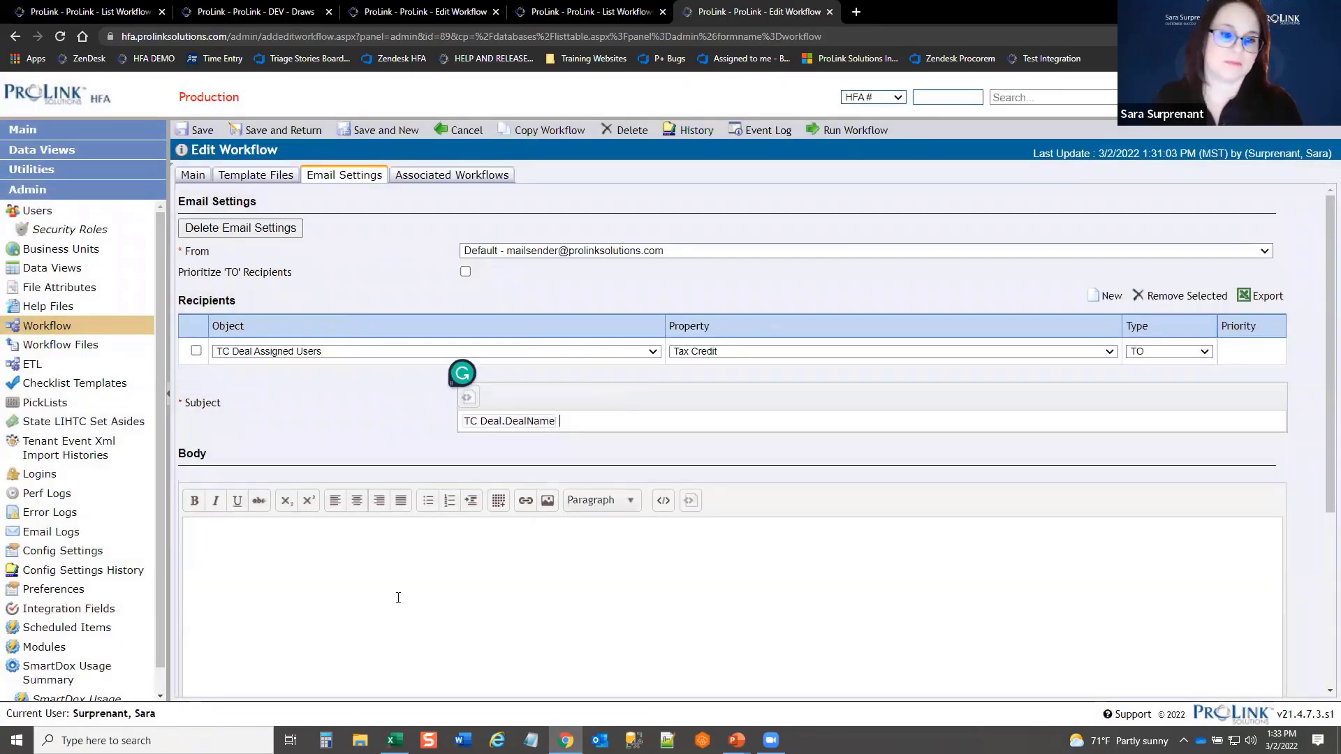
# Step: Insert the dynamic field Architect of the TC Construction Control object into the email body
pyautogui.click(329, 545)
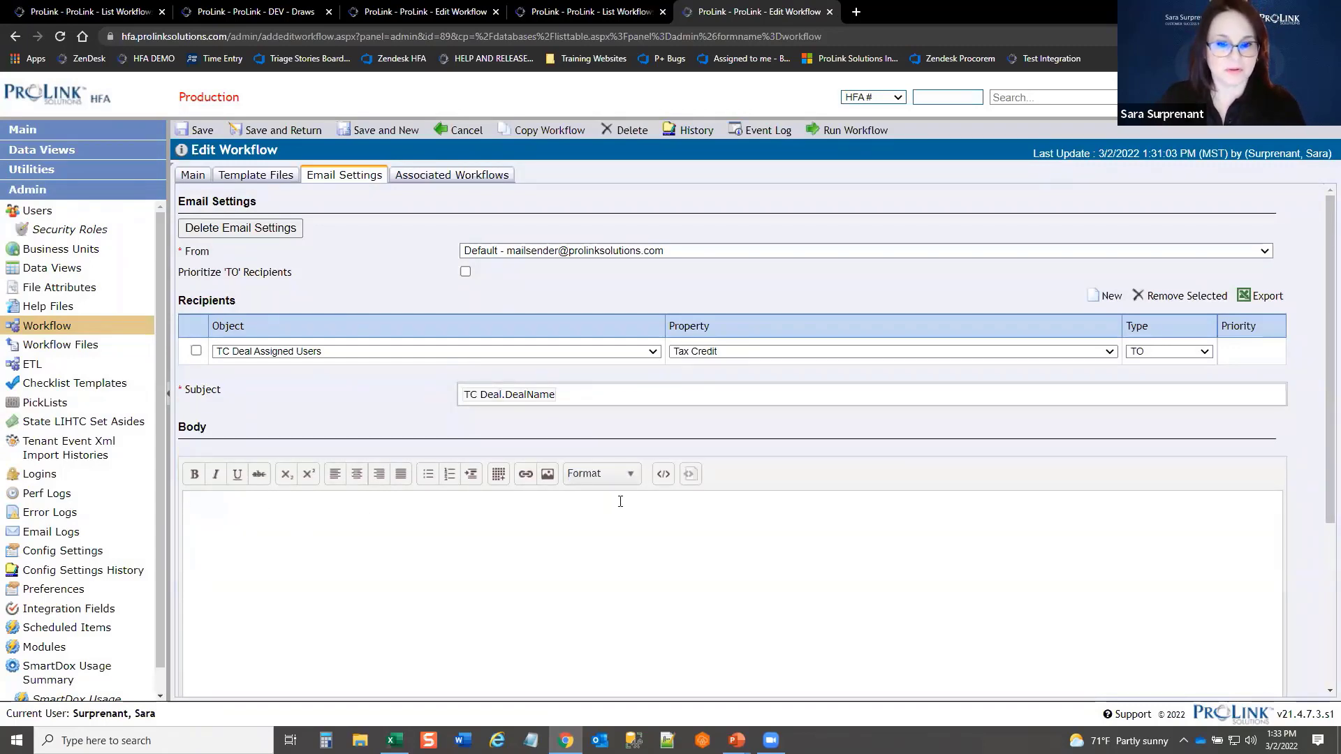
pyautogui.click(690, 474)
pyautogui.click(710, 355)
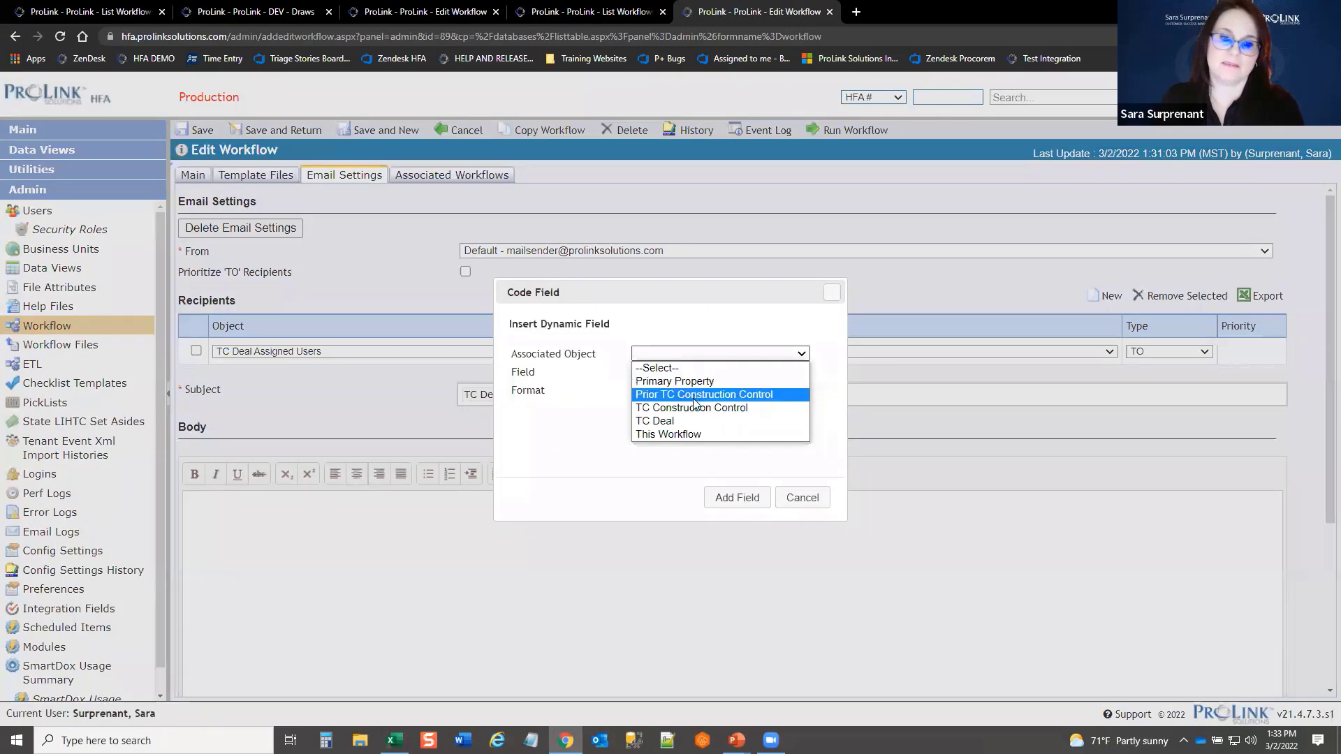
pyautogui.click(688, 408)
pyautogui.click(683, 373)
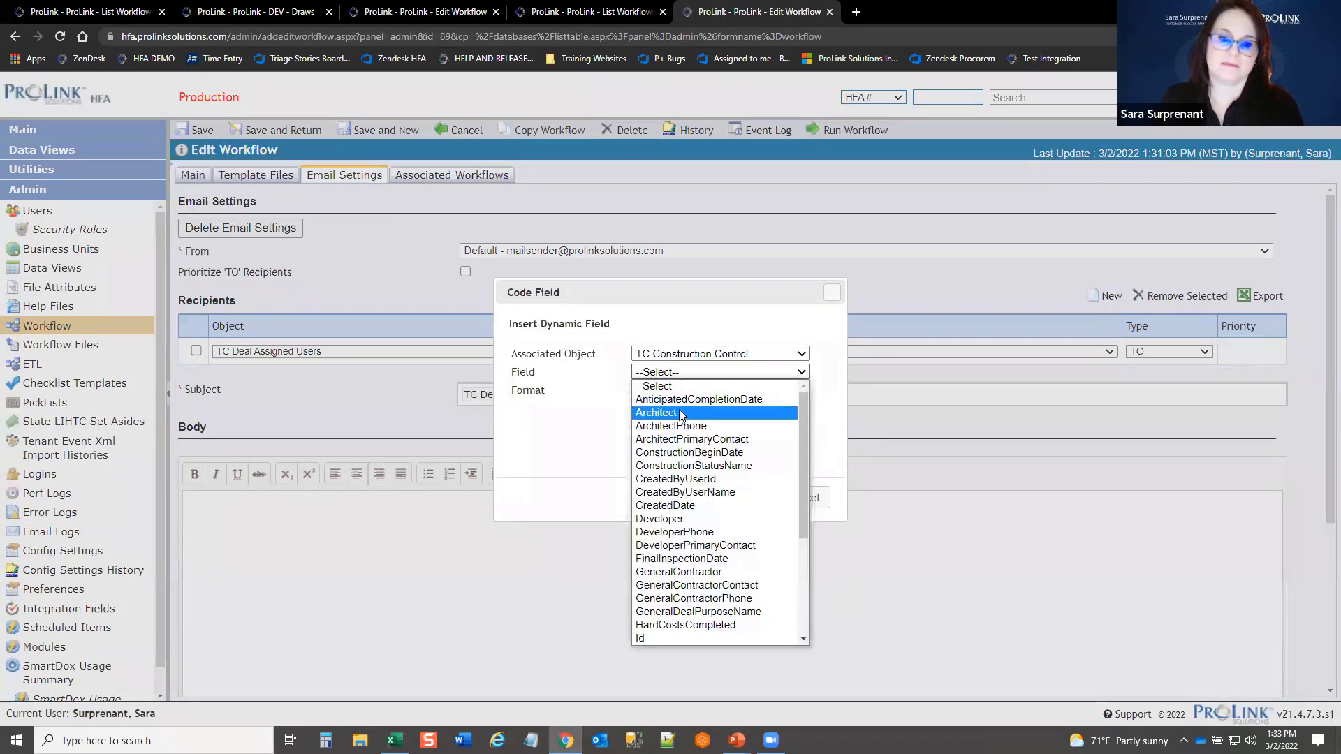
pyautogui.click(681, 413)
pyautogui.click(737, 497)
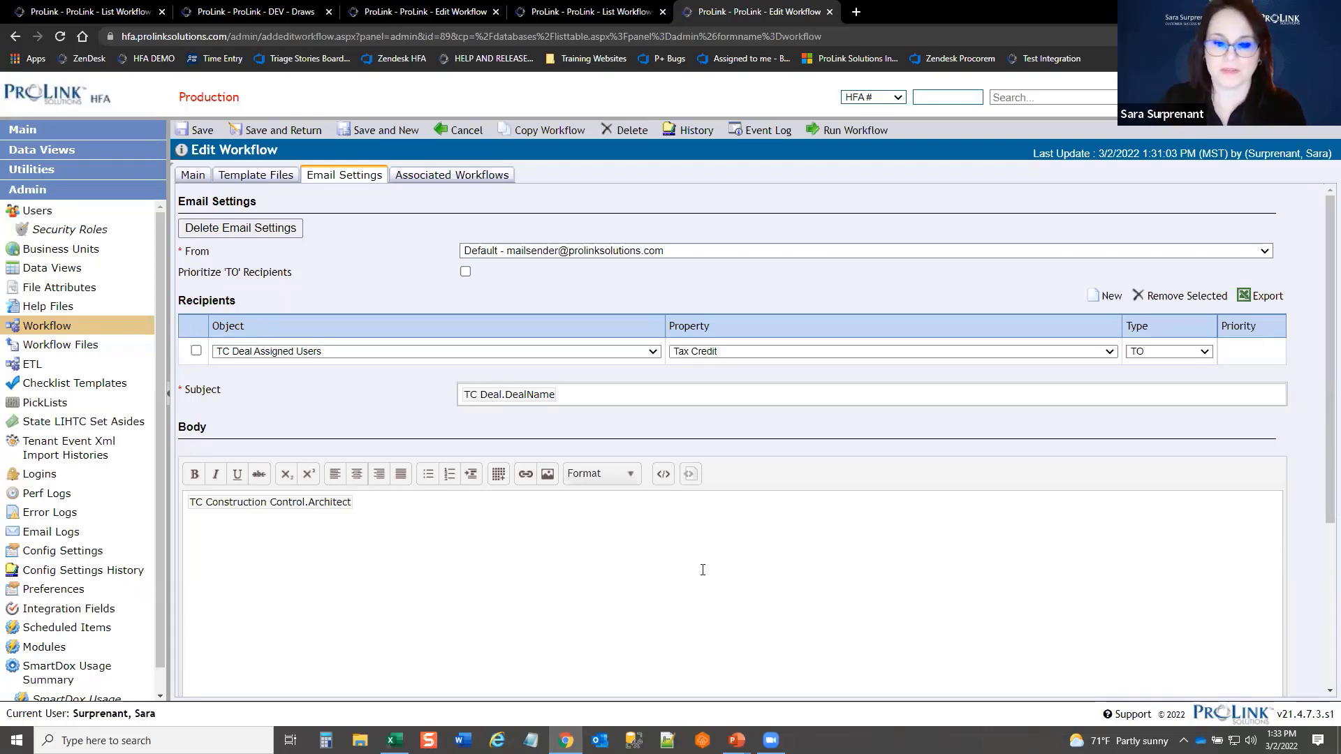
# Step: Switch to the running PowerPoint slide show about workflows in ProLinkHFA
pyautogui.moveTo(737, 739)
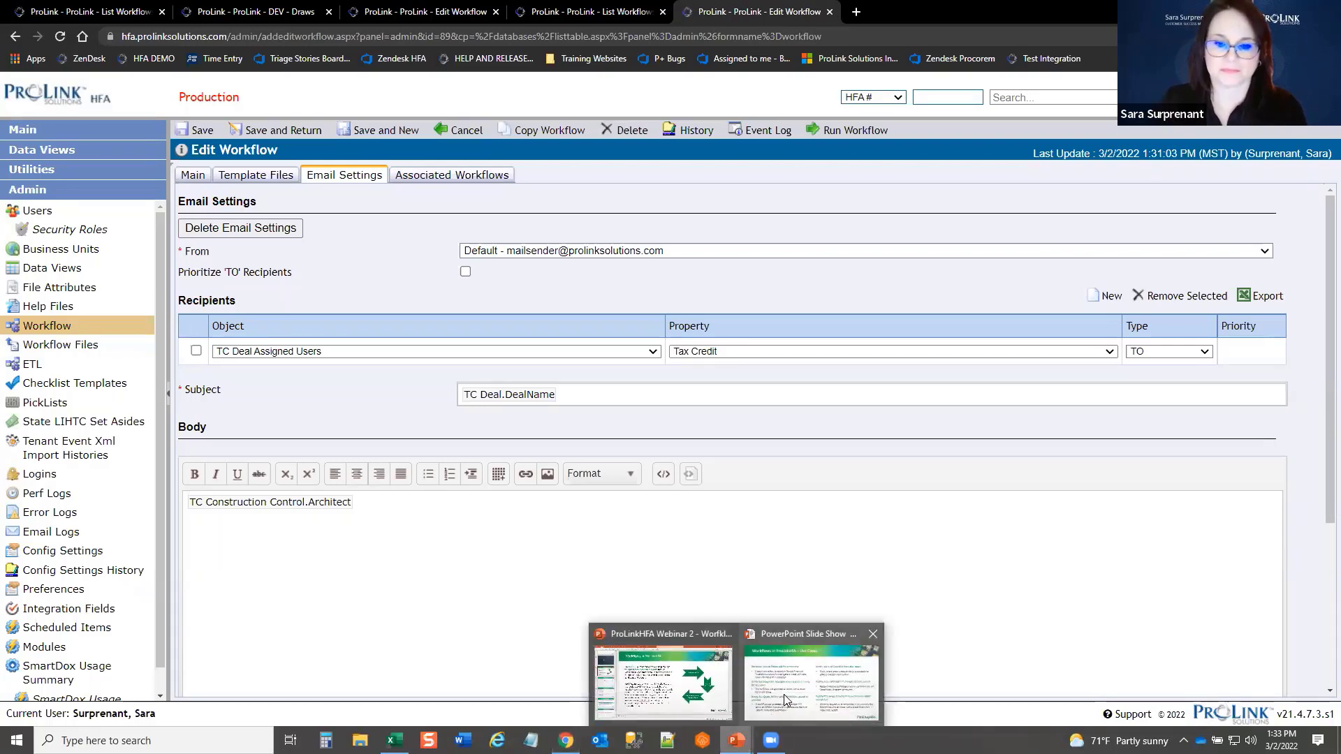
pyautogui.click(784, 694)
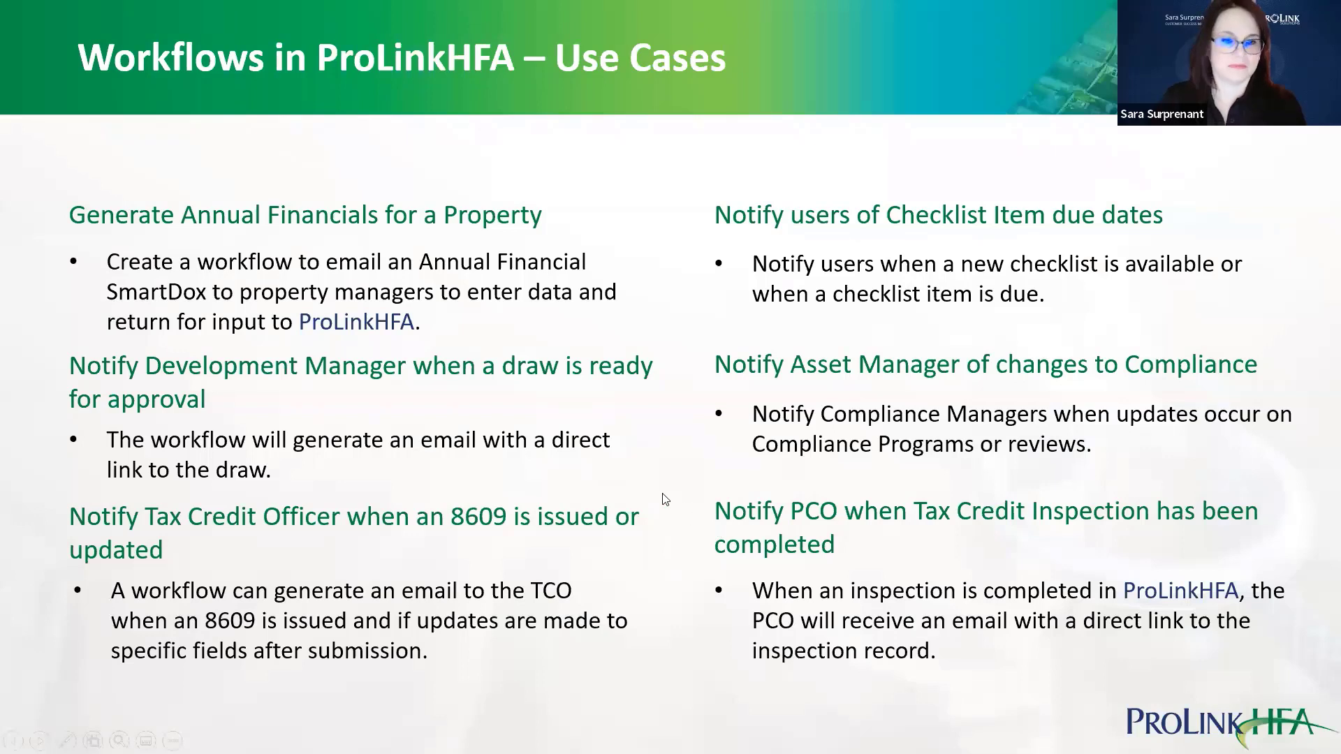